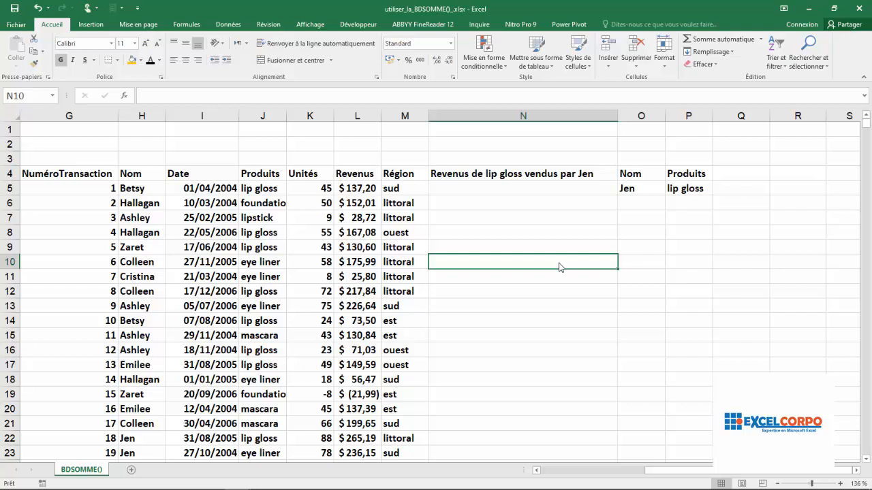
- Examine the transaction table's columns from NuméroTransaction to Région and the lip gloss revenue heading in N4 with its result cell
click(385, 228)
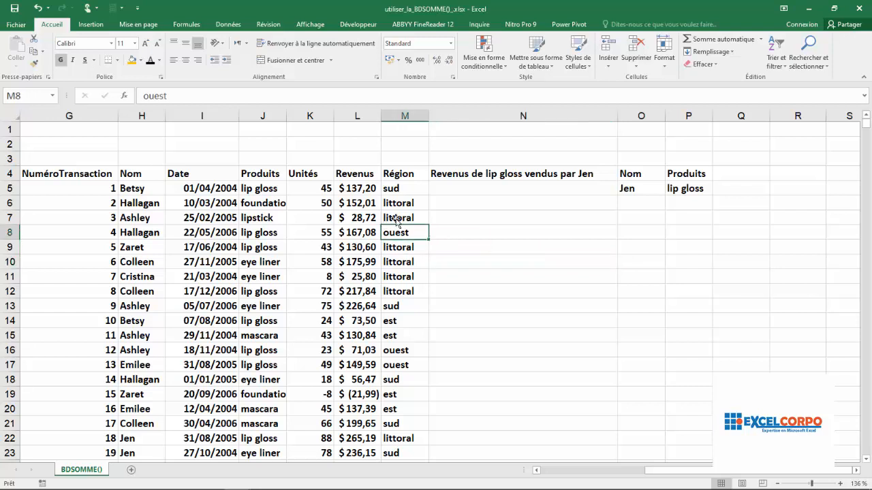
click(492, 189)
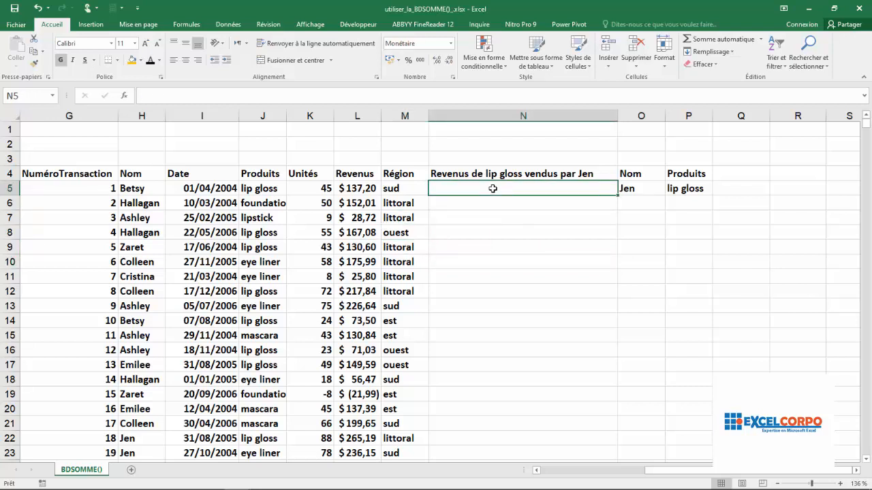
click(523, 176)
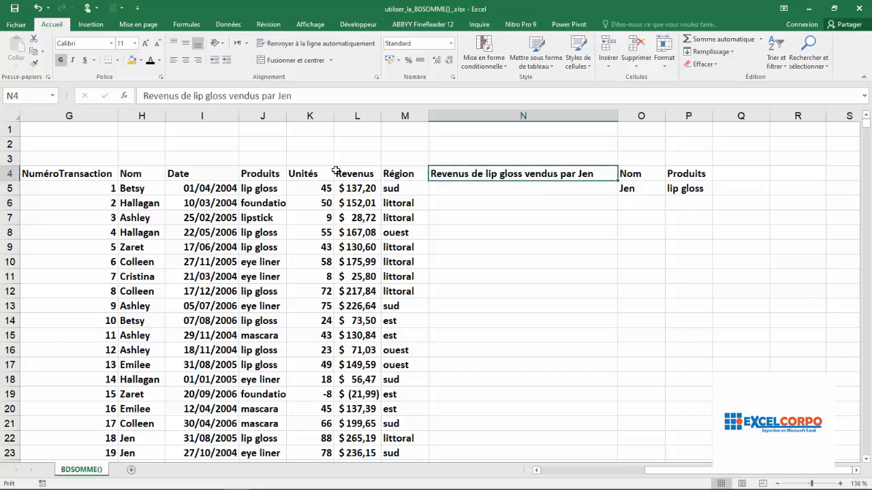
click(277, 217)
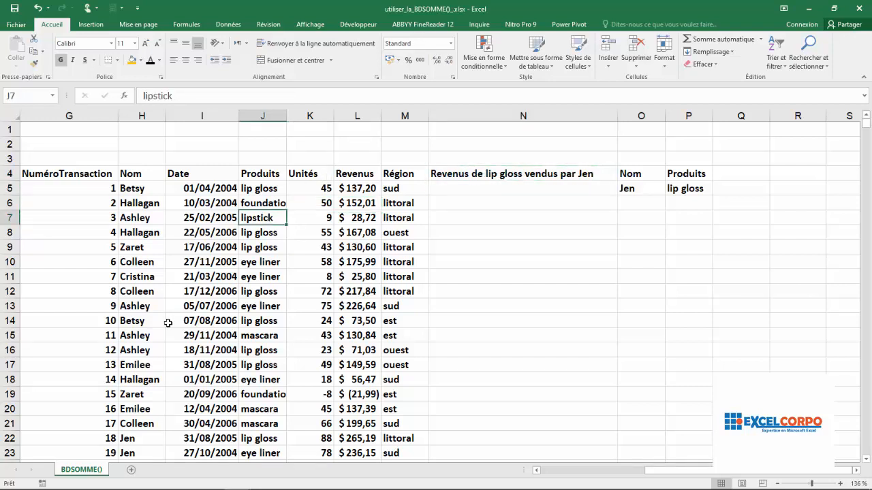
click(174, 355)
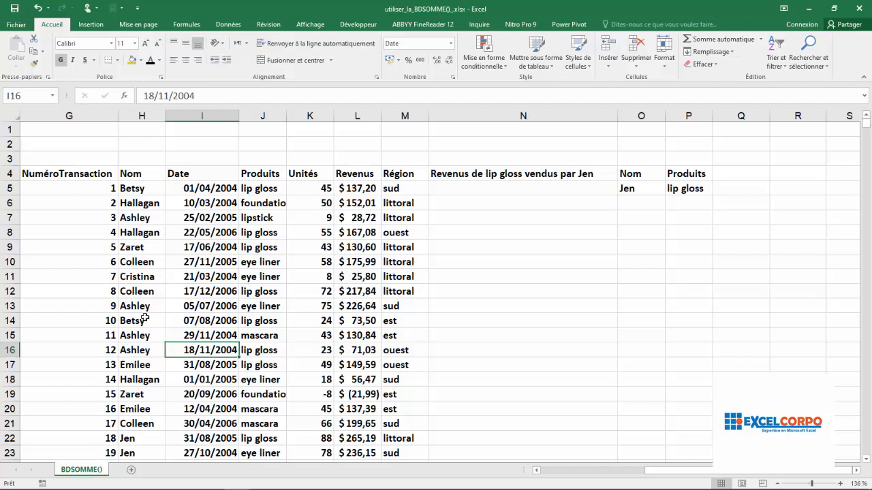
click(71, 115)
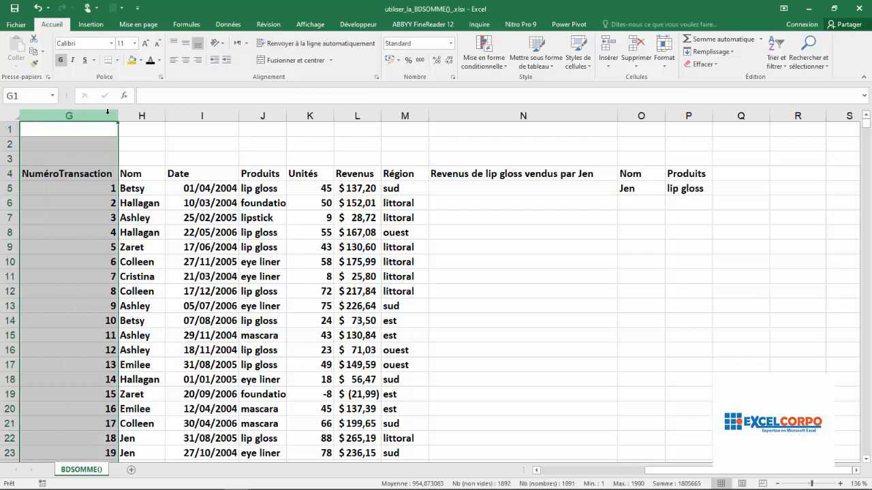
click(136, 115)
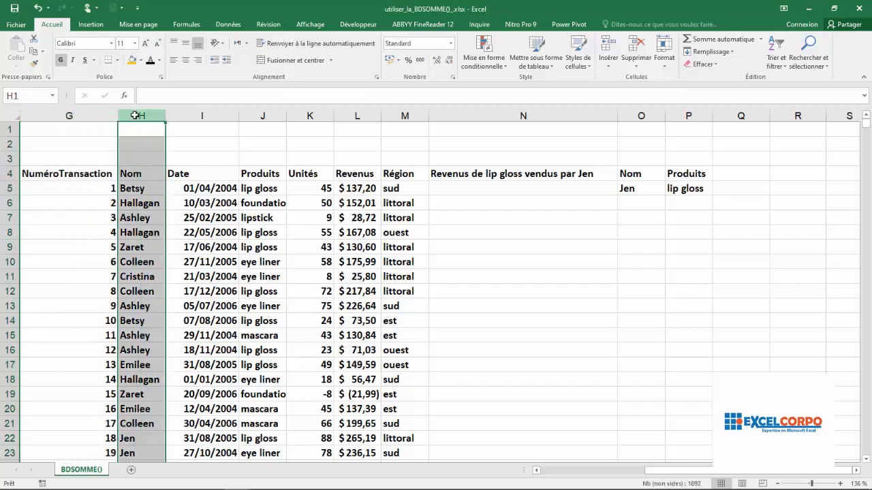
click(210, 118)
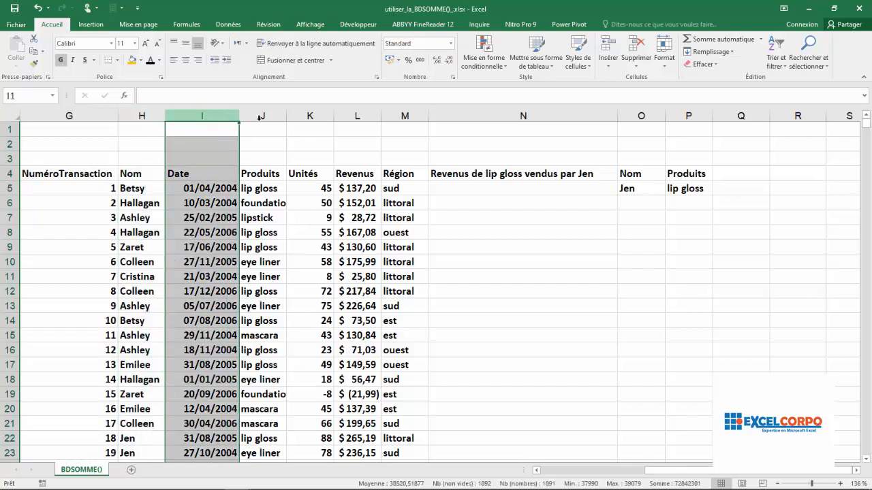
click(261, 117)
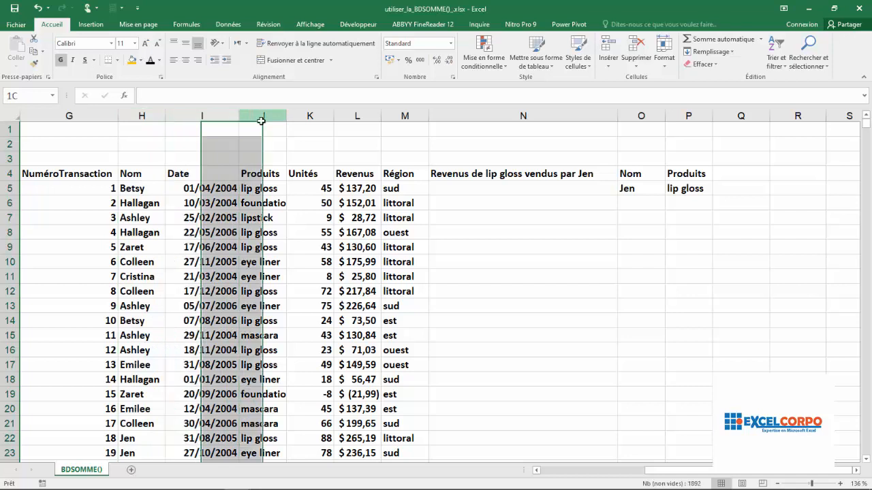
click(320, 116)
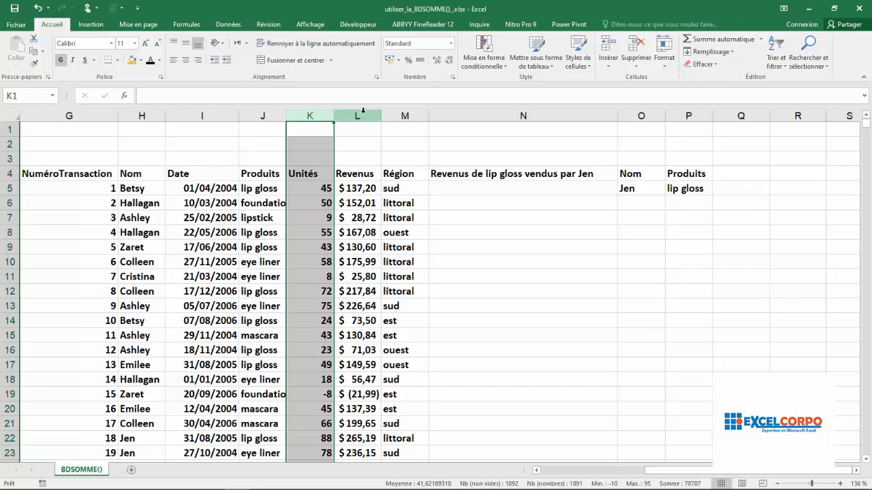
click(362, 114)
click(402, 116)
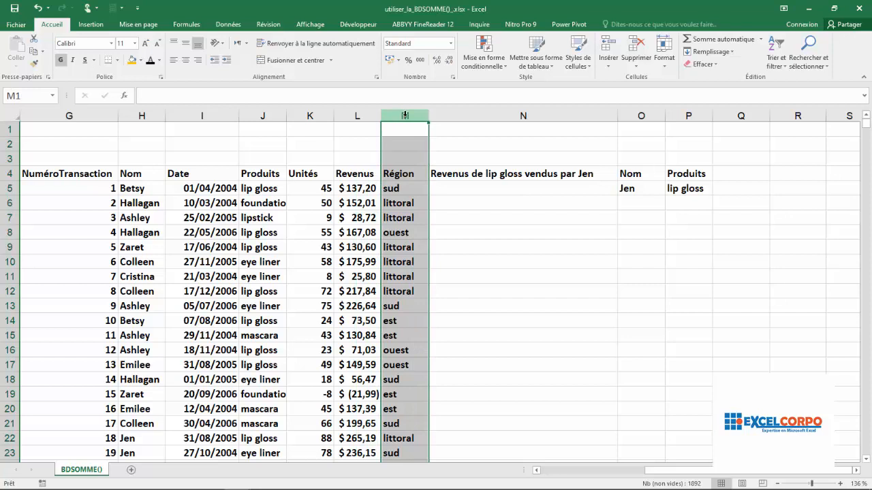
click(506, 187)
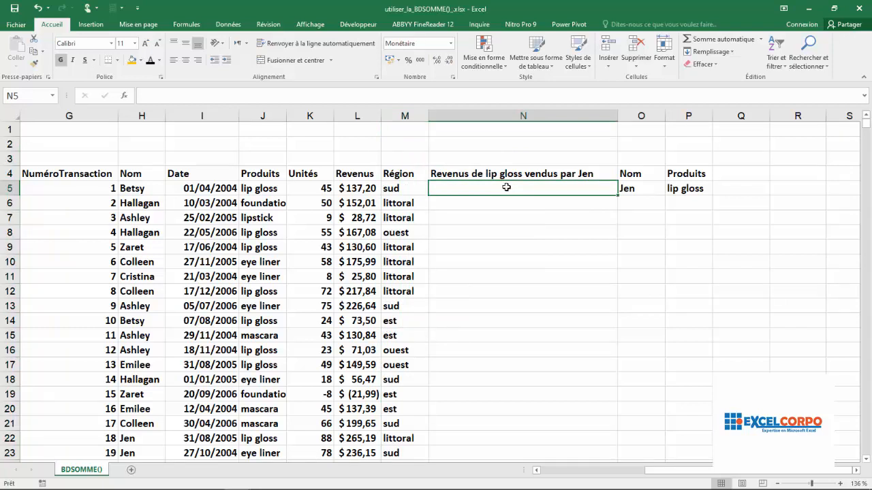
key(Left)
key(Left)
key(Left)
key(Down)
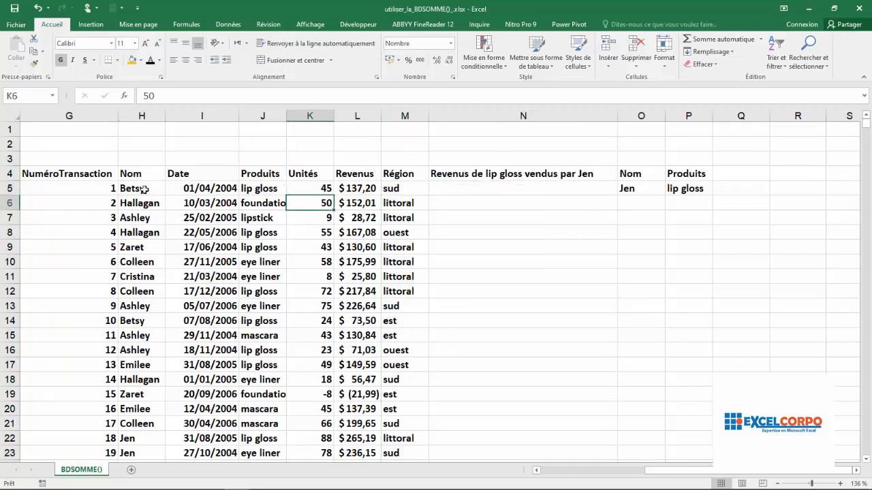
- Create named ranges for all columns of the table G4:M1895, using only the top row as the source of names
click(102, 177)
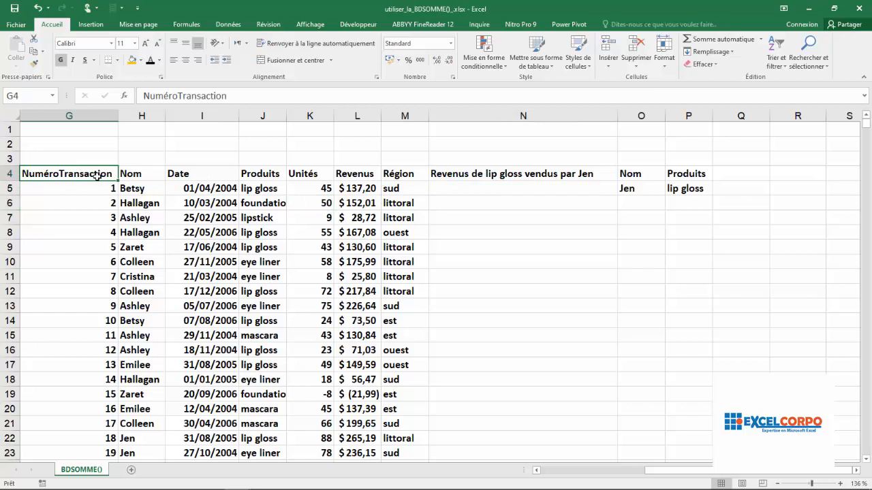
drag(96, 174, 393, 176)
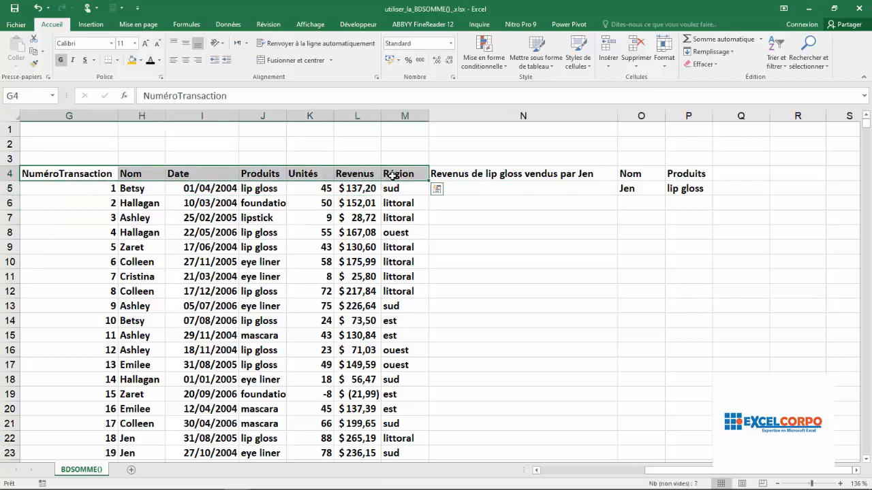
key(ctrl+shift+Down)
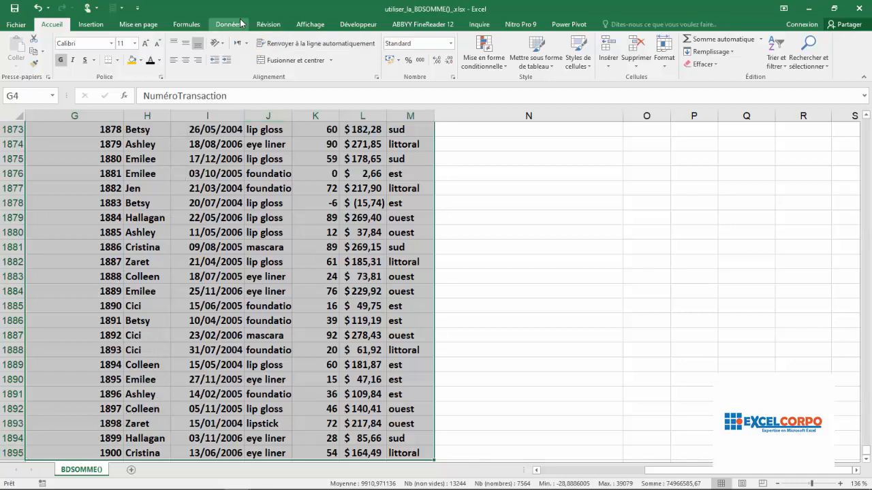
click(196, 25)
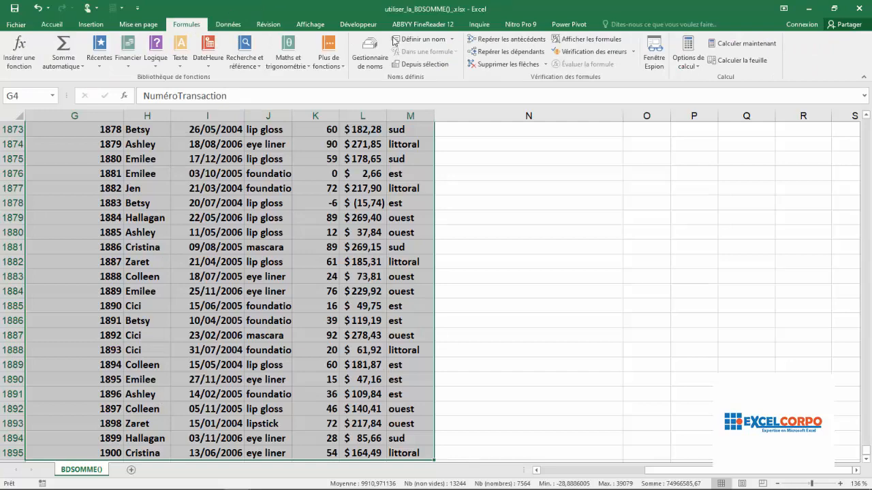
click(429, 67)
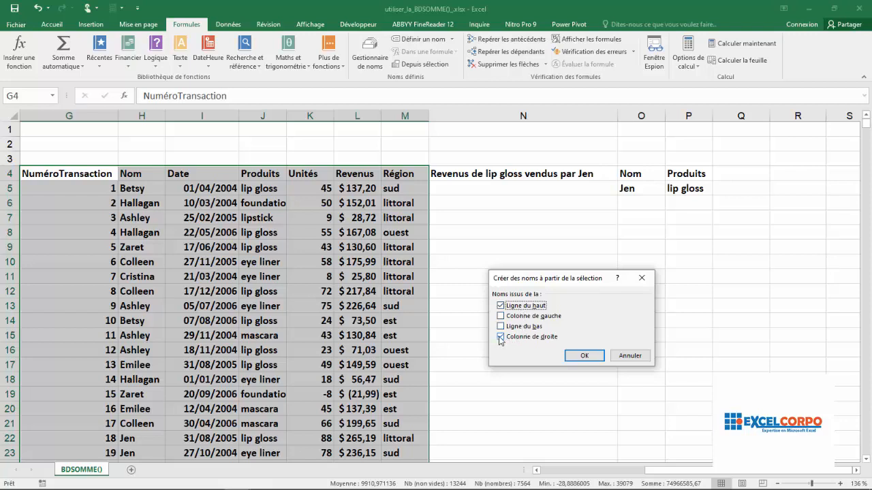
click(501, 337)
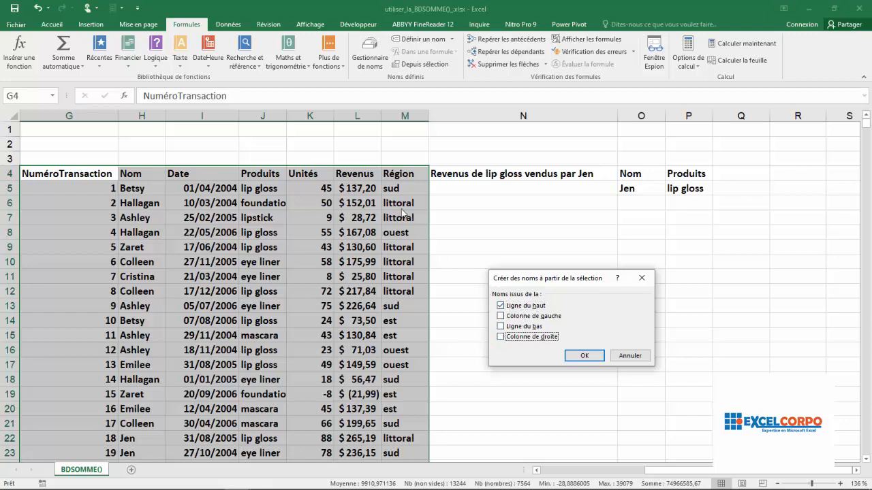
click(591, 357)
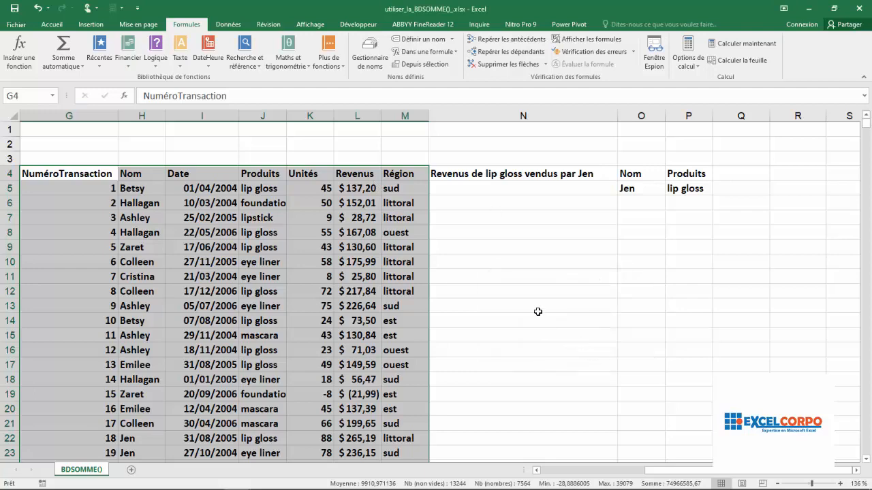
- Check which cells the named ranges Date, Nom, NuméroTransaction, Produits, Région and Unités refer to
click(447, 245)
click(56, 94)
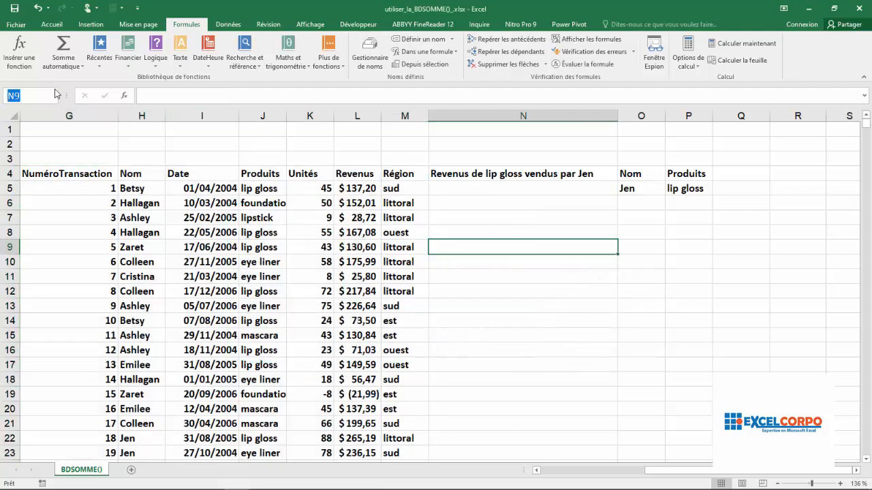
click(54, 96)
click(41, 111)
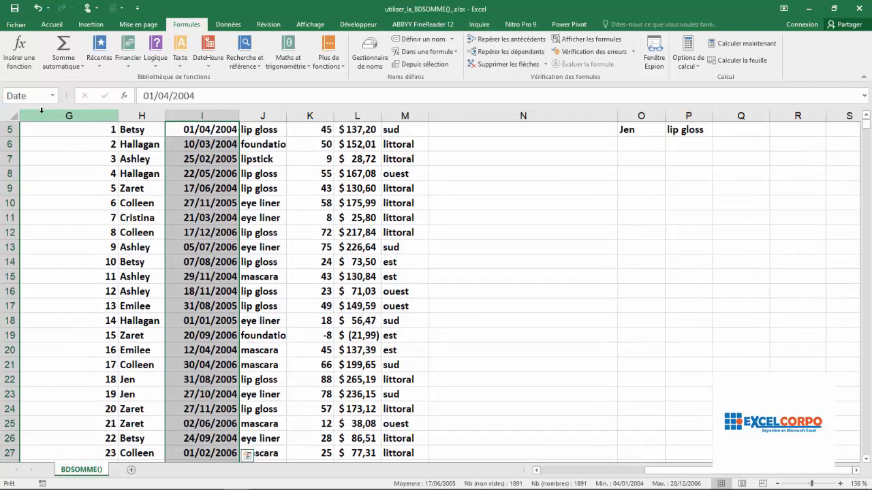
click(55, 96)
click(53, 95)
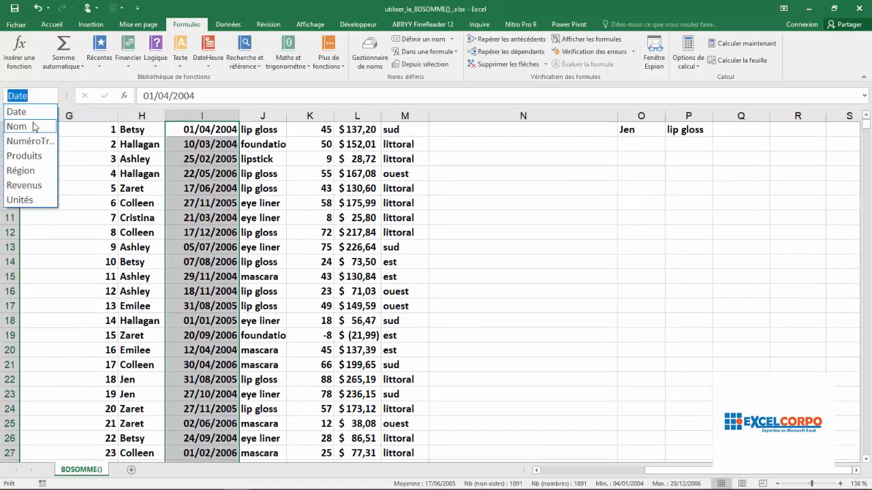
click(35, 126)
click(53, 96)
click(34, 143)
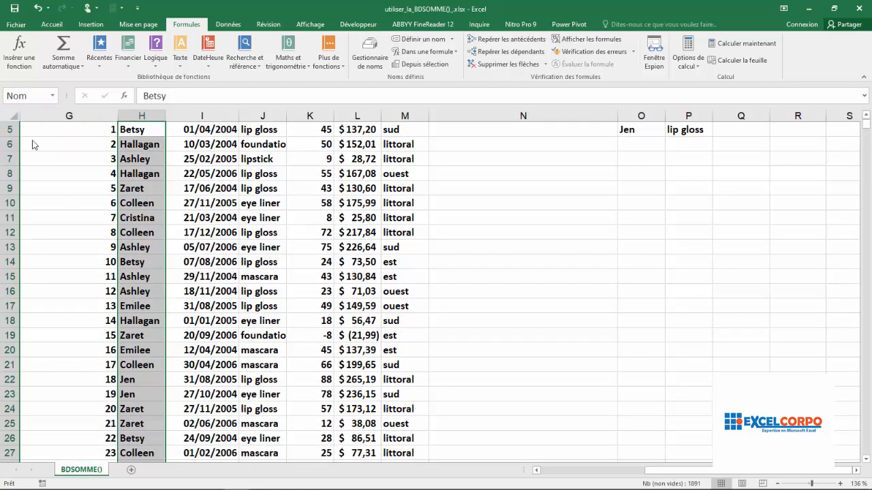
click(53, 96)
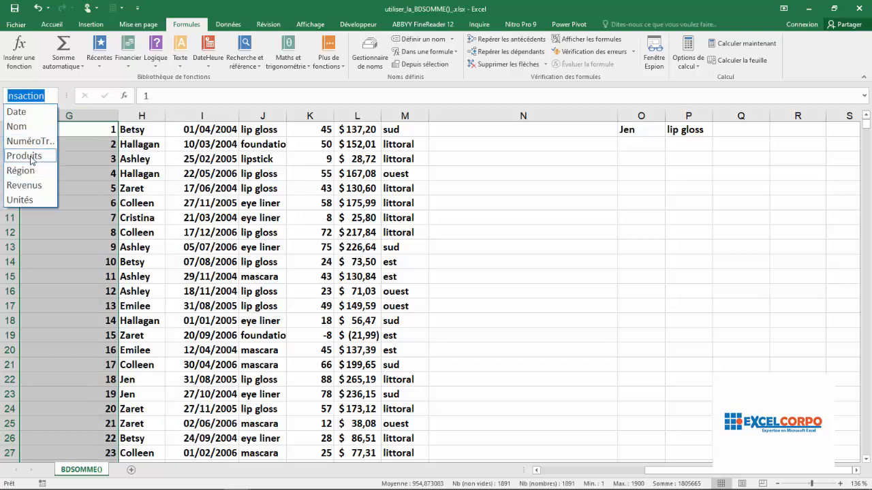
click(30, 157)
click(54, 96)
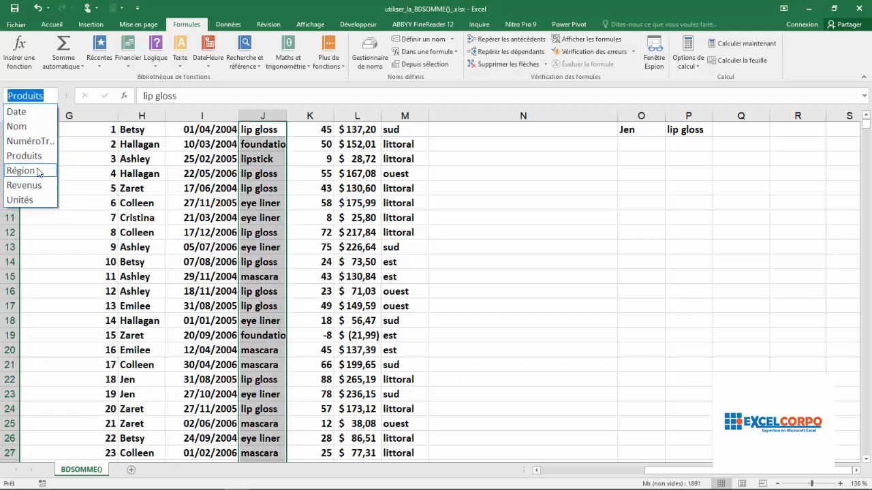
click(39, 171)
click(53, 101)
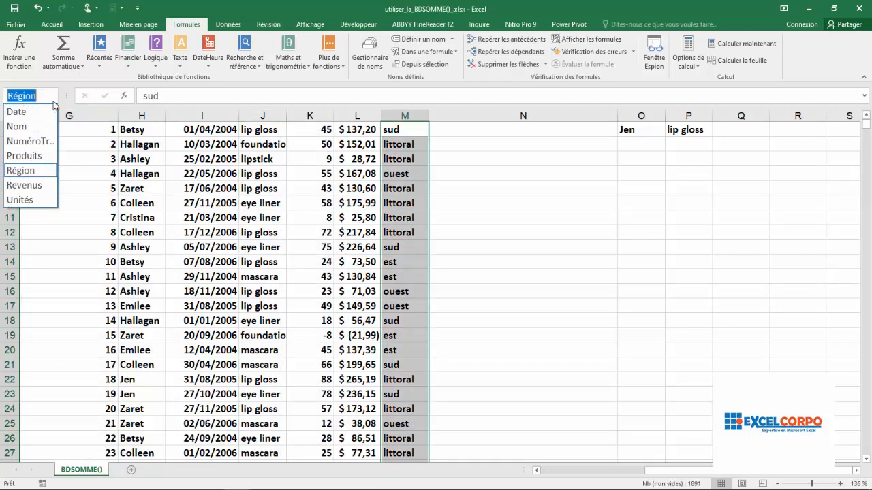
click(23, 199)
click(357, 232)
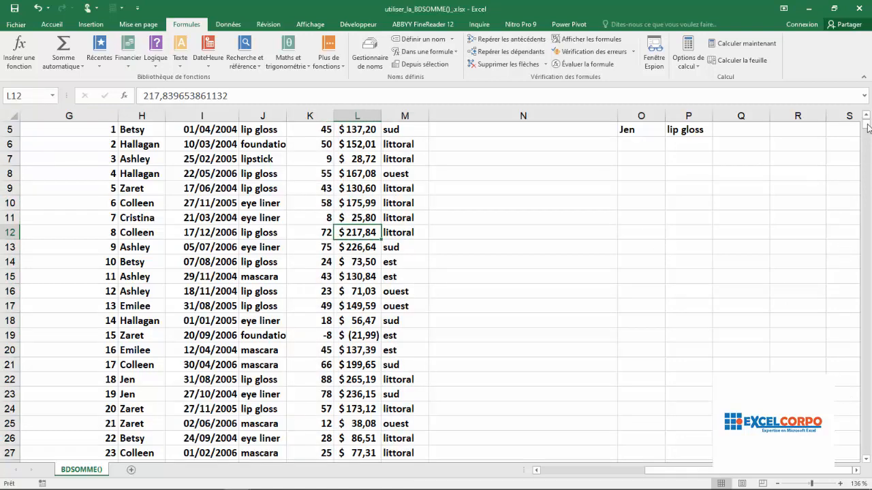
scroll(869, 128, up, 2)
click(443, 196)
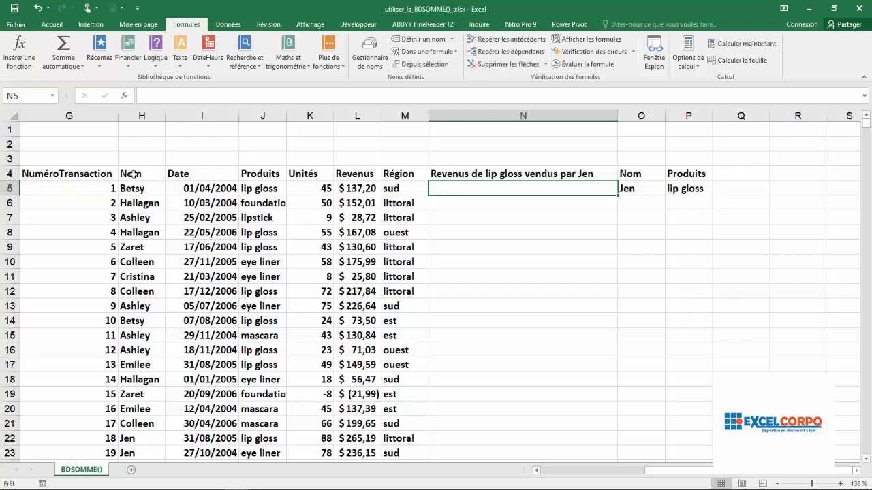
drag(133, 174, 314, 181)
click(234, 185)
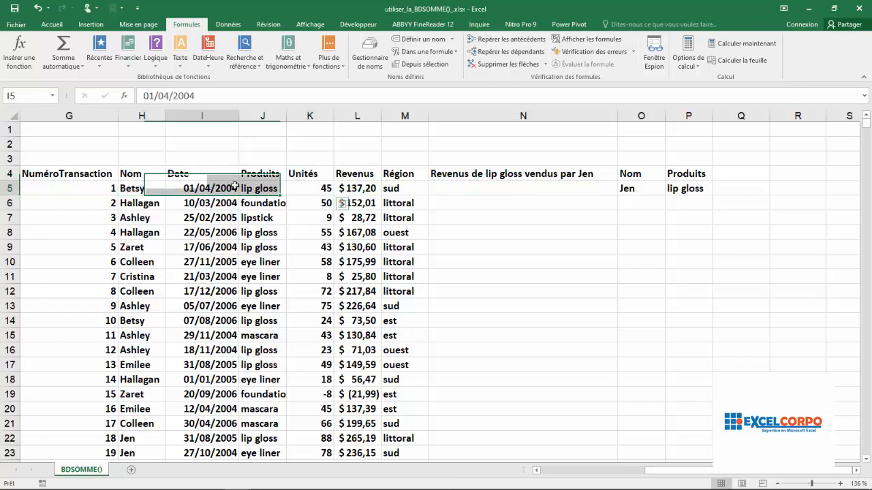
- Define the workbook-level name données for the range H4:M1895, covering the columns Nom to Région with their headers
click(142, 179)
drag(158, 177, 393, 173)
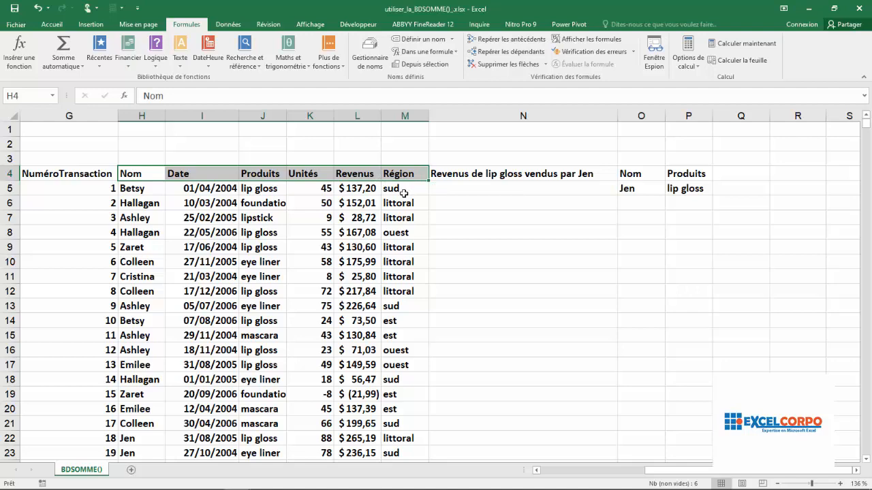
key(ctrl+shift+Down)
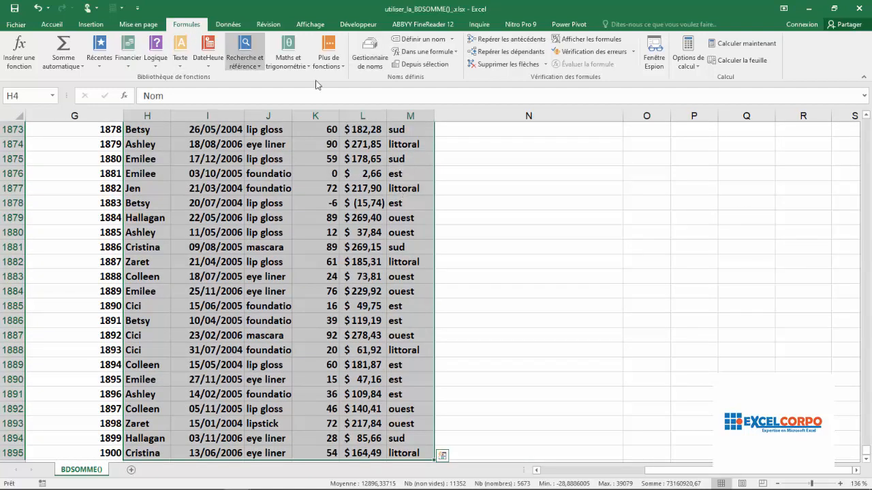
click(440, 43)
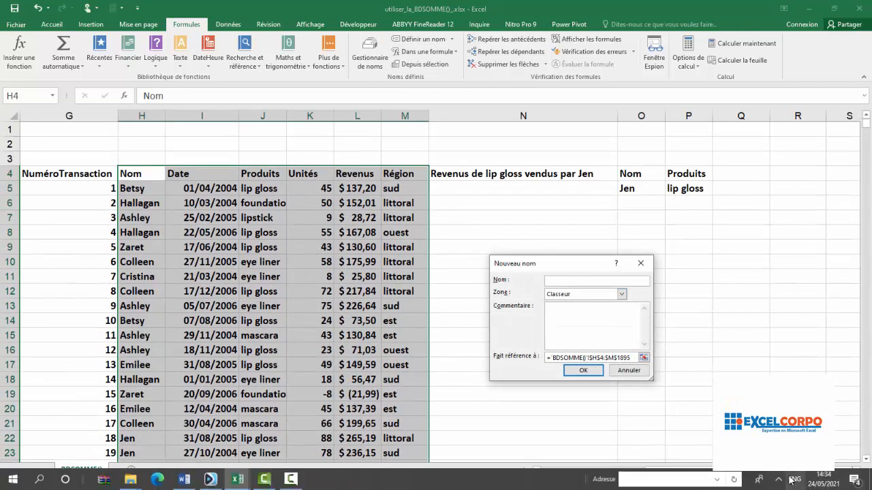
text(données)
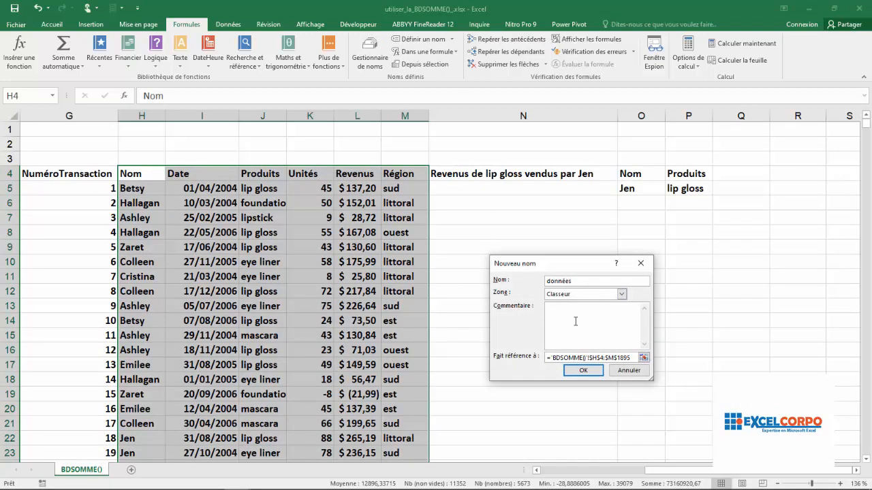
click(580, 374)
click(328, 279)
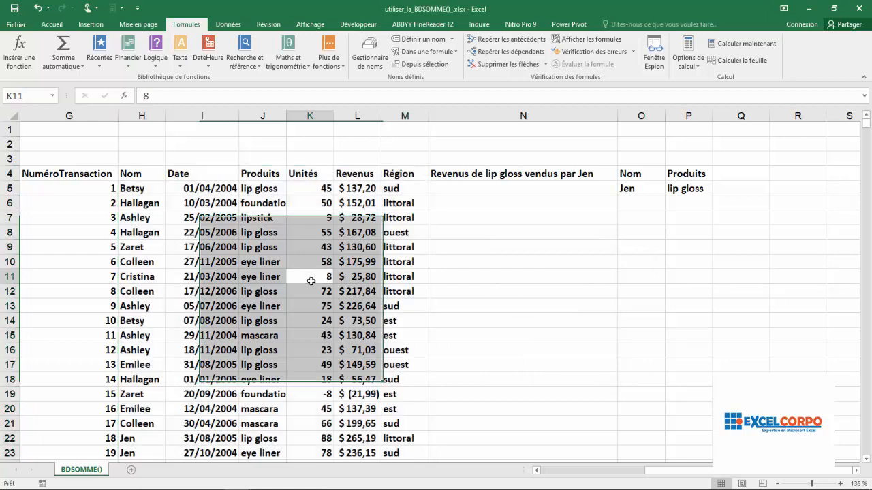
- Select the named range données to check which cells it covers
click(54, 96)
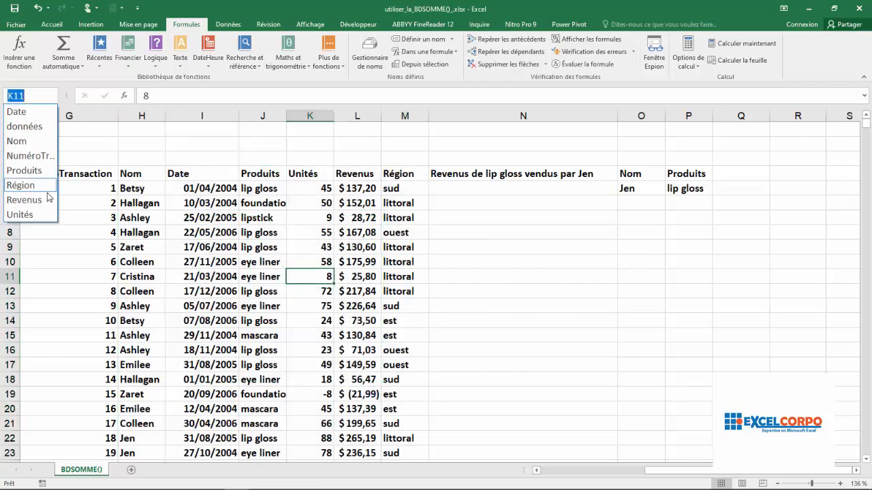
click(36, 127)
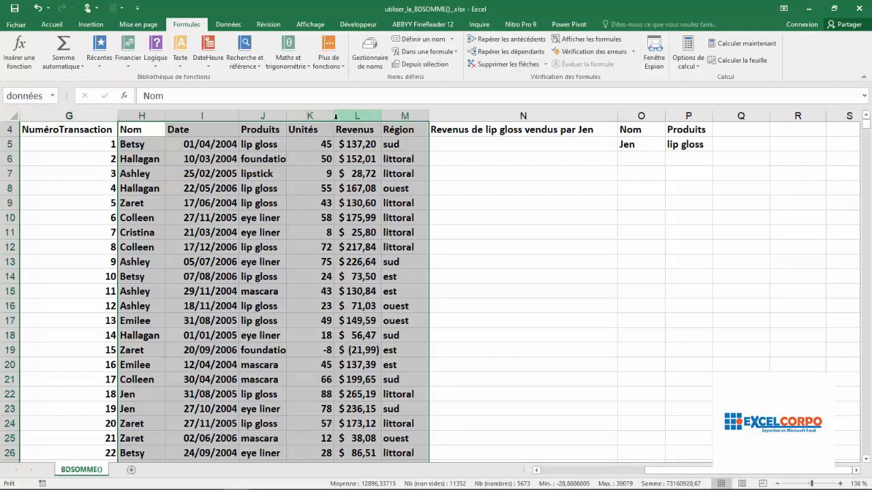
- Open BDSOMME from the Base de données function category for cell N5 and examine its Base_de_données, Champ and Critères arguments
click(456, 143)
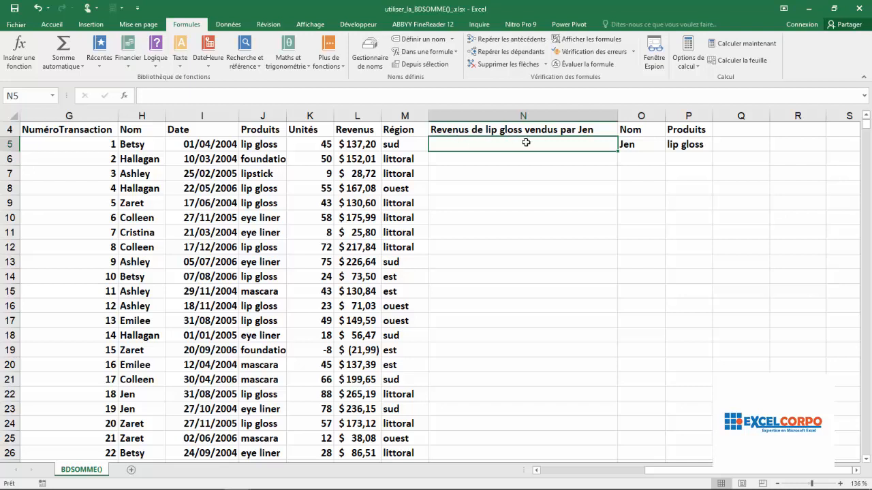
click(126, 96)
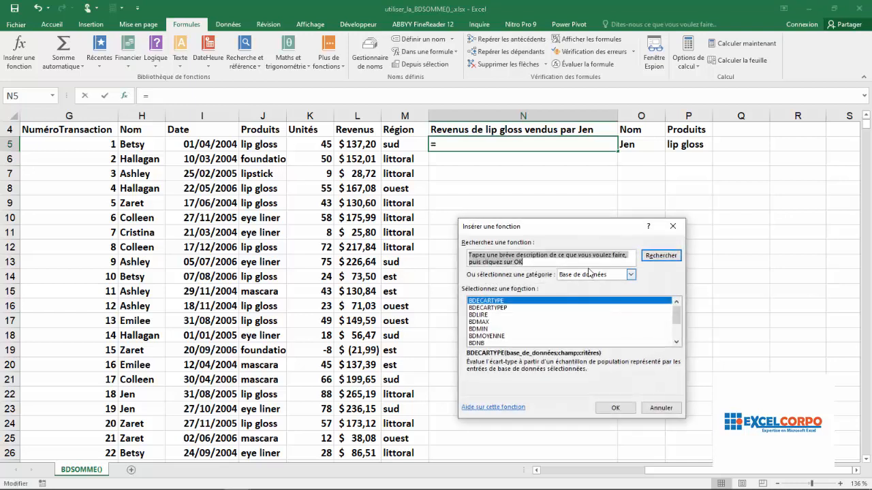
click(630, 274)
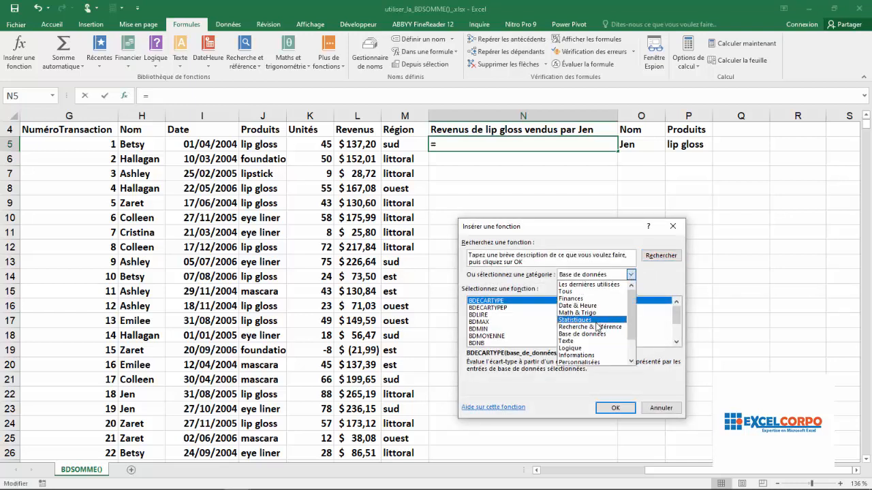
click(582, 334)
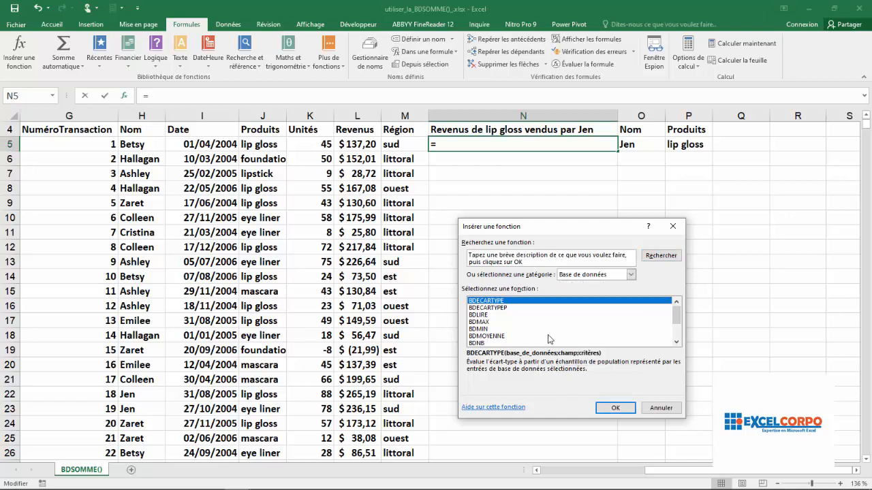
click(481, 338)
key(Down)
key(Down)
key(Down)
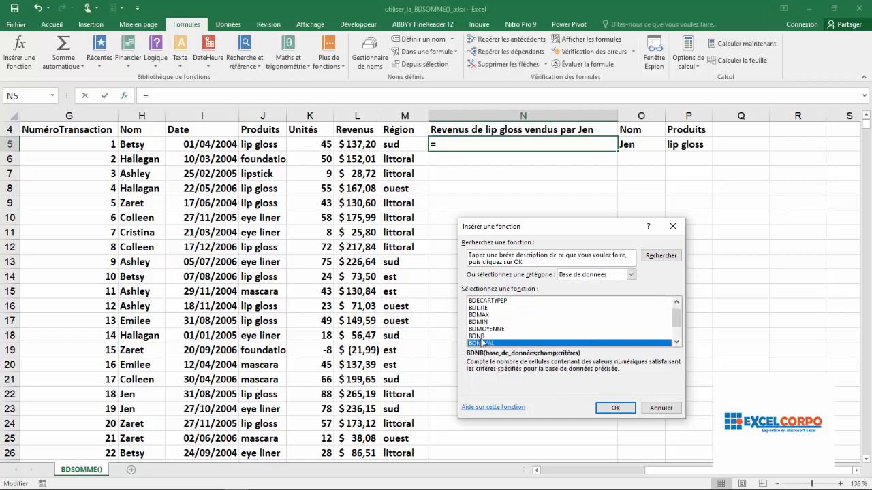
key(Down)
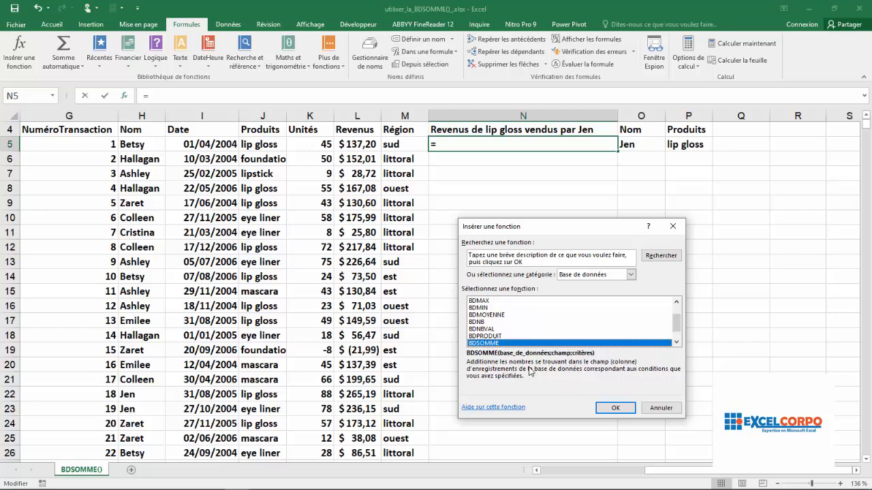
click(615, 407)
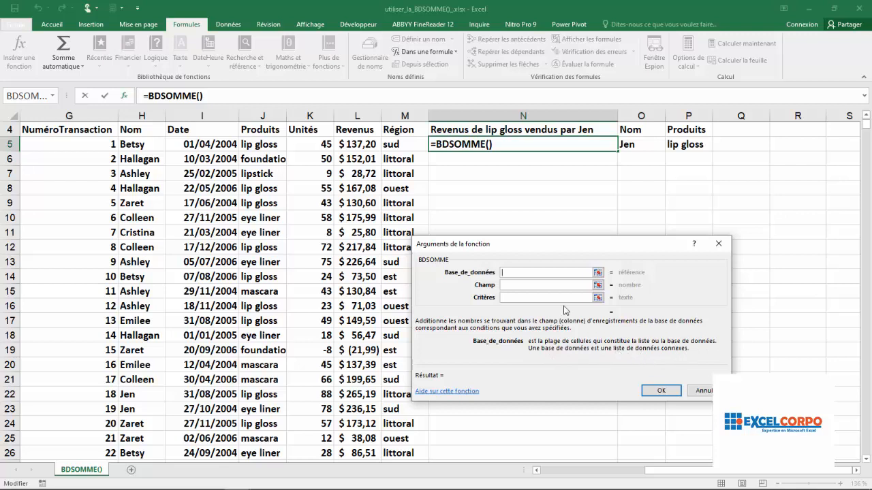
click(517, 287)
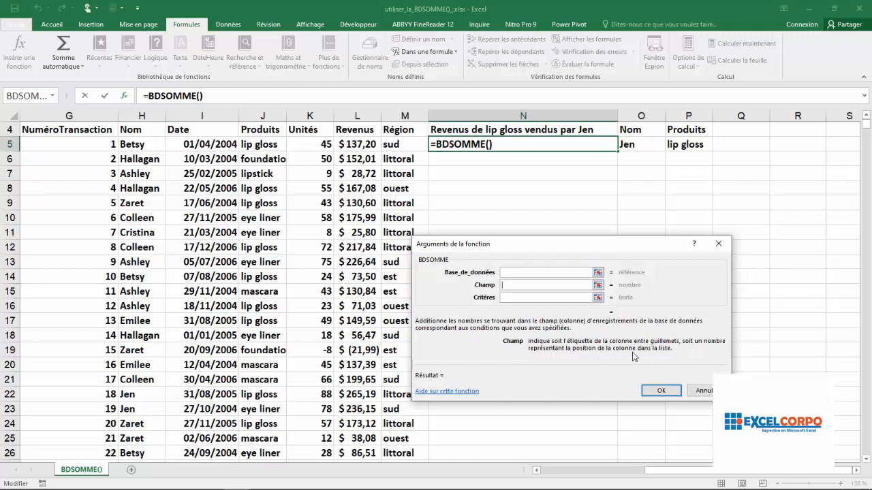
click(518, 299)
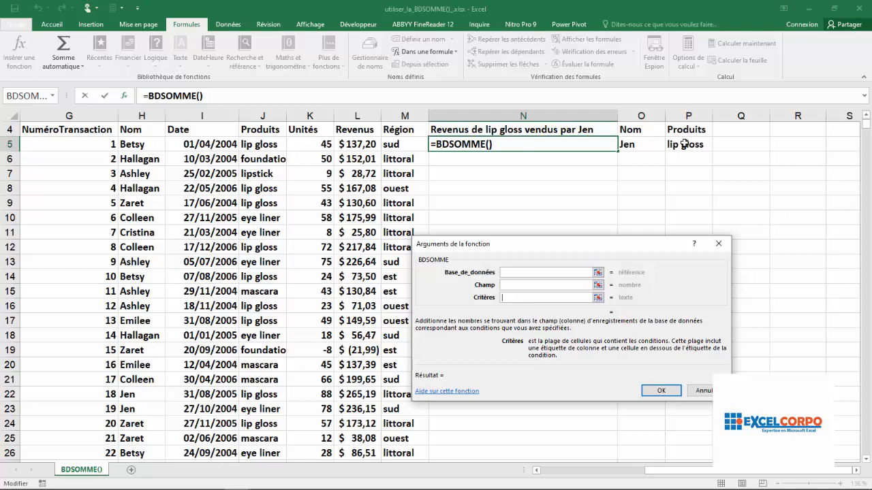
click(654, 390)
click(601, 213)
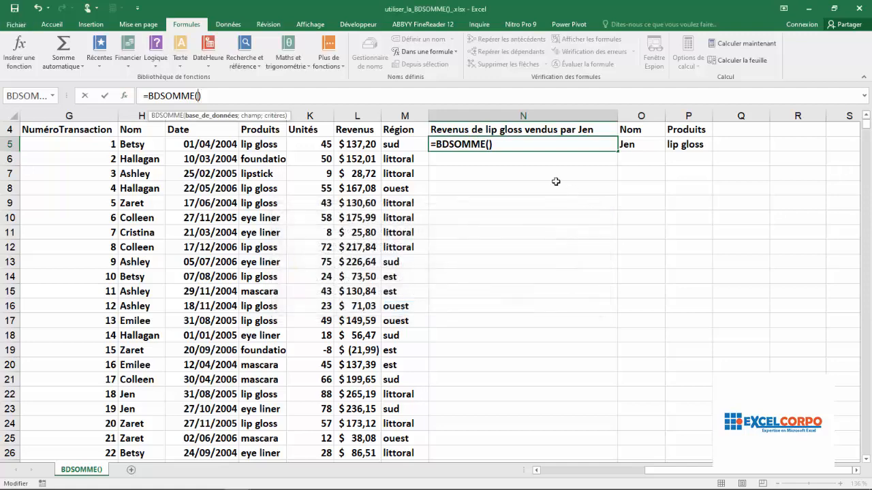
key(Return)
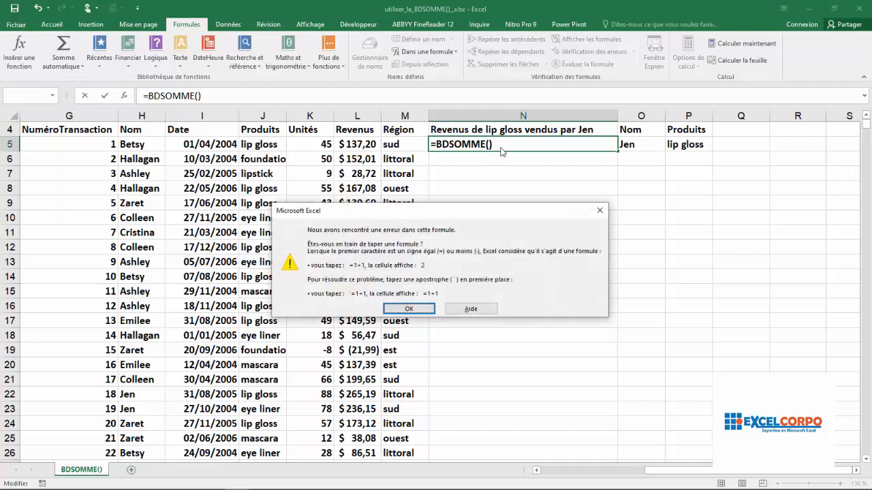
click(600, 211)
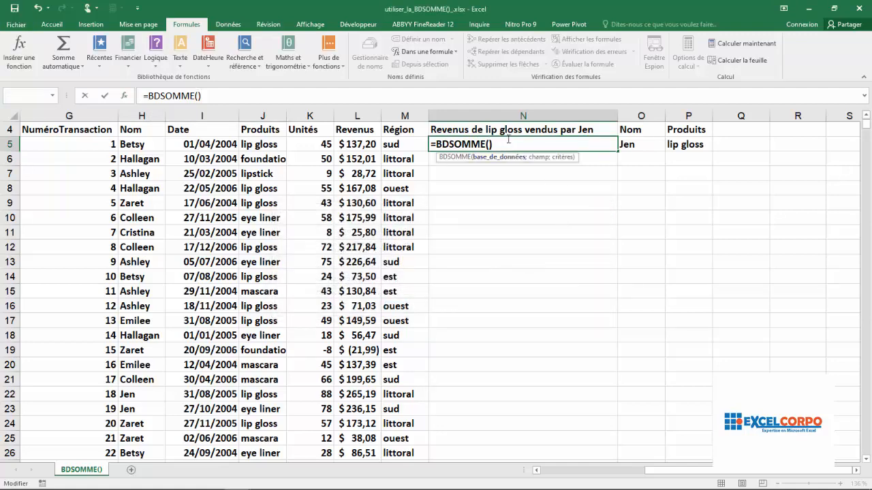
key(BackSpace)
key(BackSpace)
key(BackSpace)
key(BackSpace)
key(BackSpace)
key(BackSpace)
key(BackSpace)
key(BackSpace)
key(BackSpace)
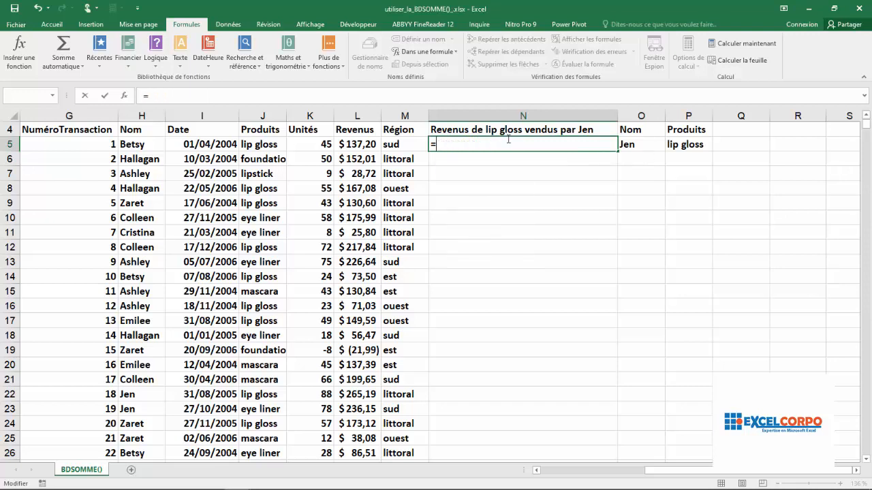
- Enter the formula =BDSOMME(données;5;O4:P5) in cell N5, identifying the Revenus field by its column position
text(=bd)
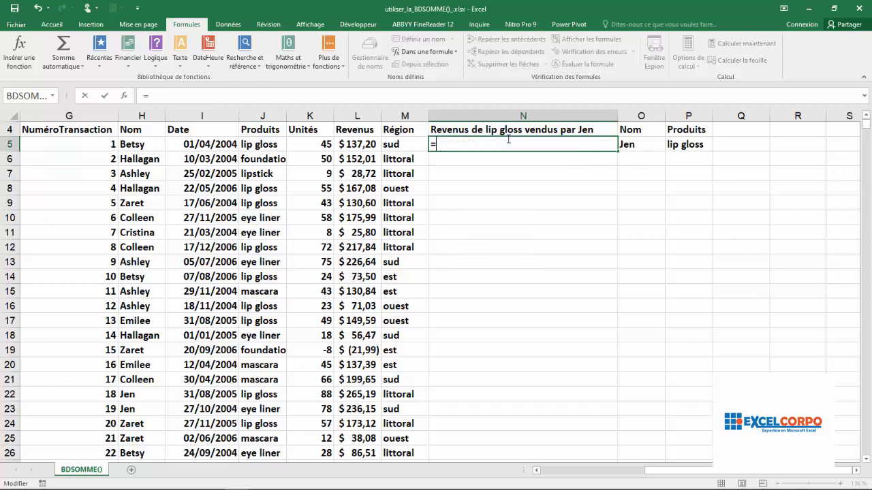
text(so)
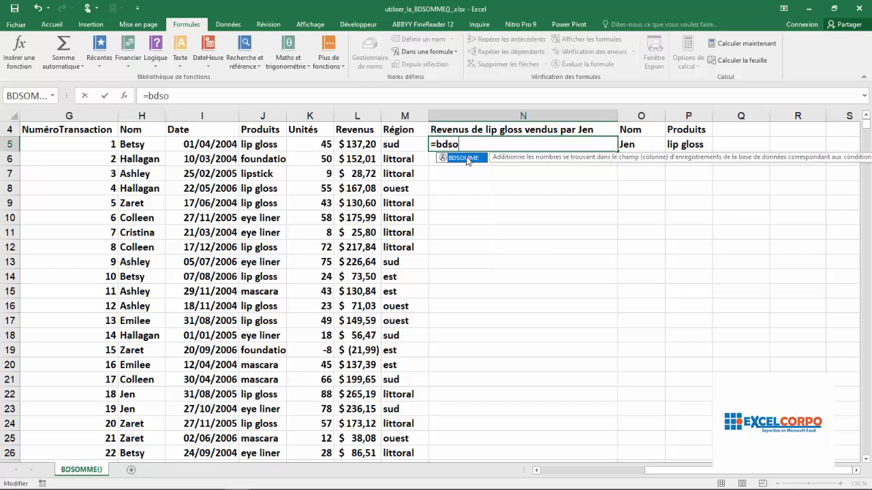
double_click(468, 160)
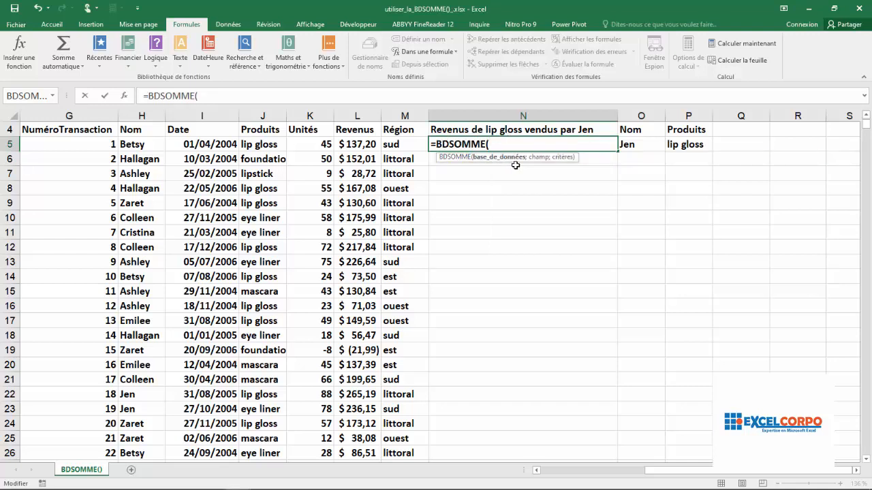
text(do)
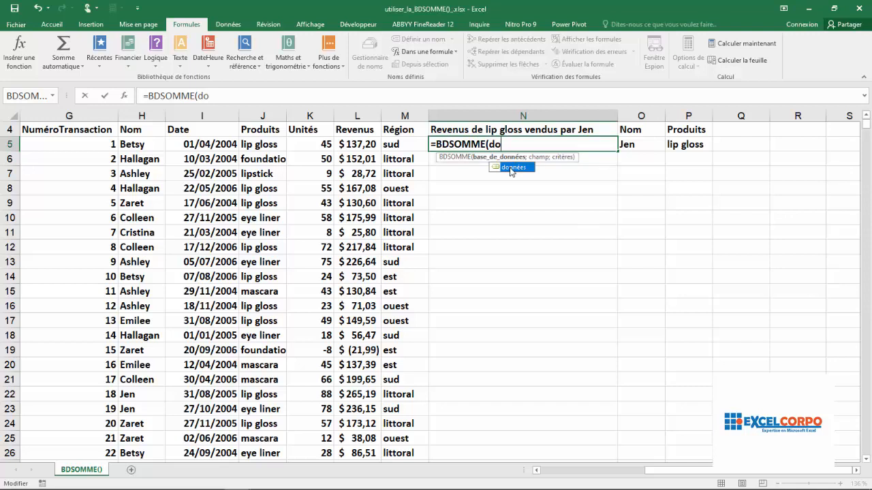
double_click(512, 169)
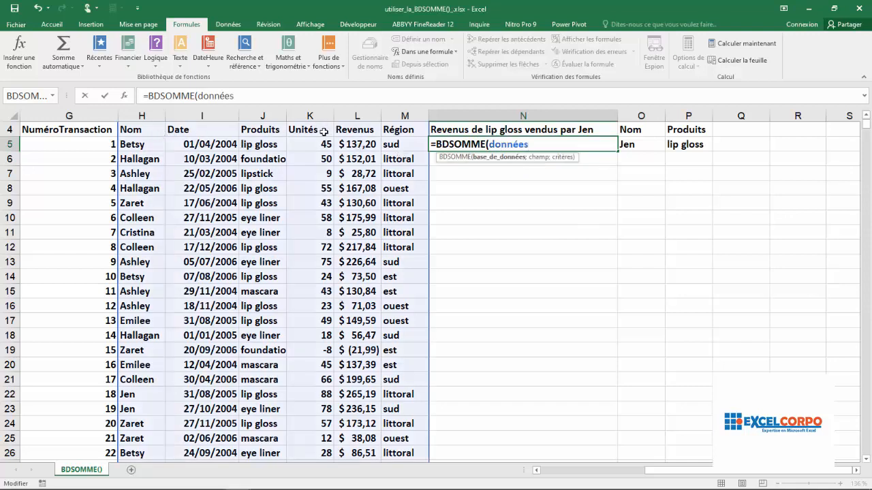
text(m)
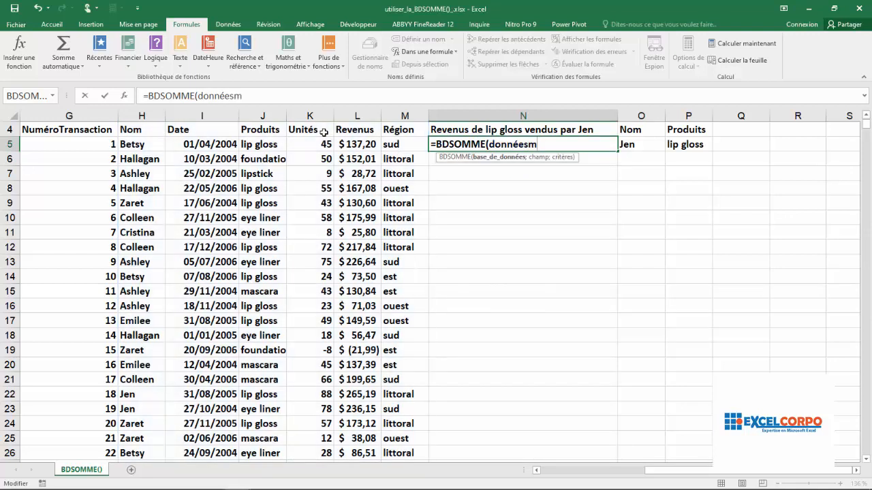
key(BackSpace)
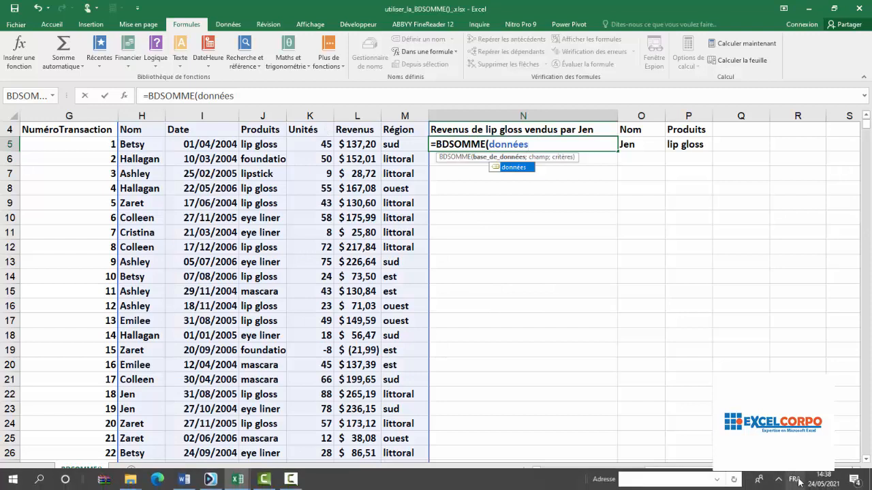
text(;5)
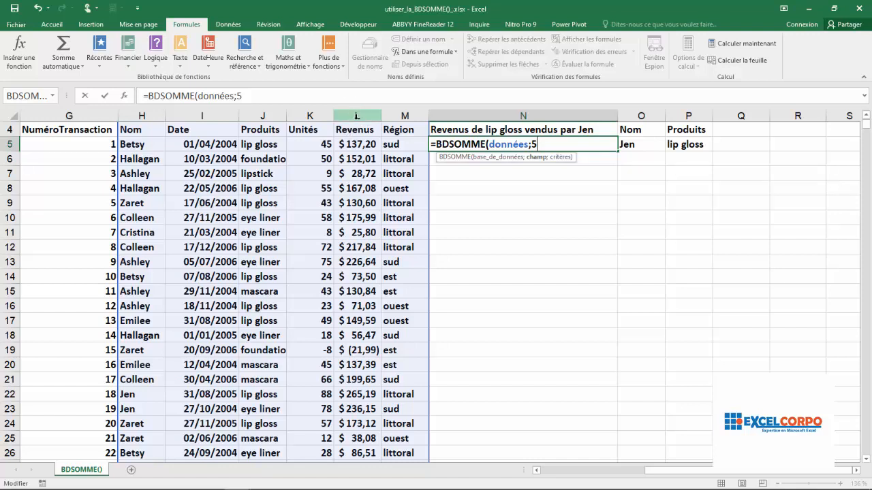
text(;)
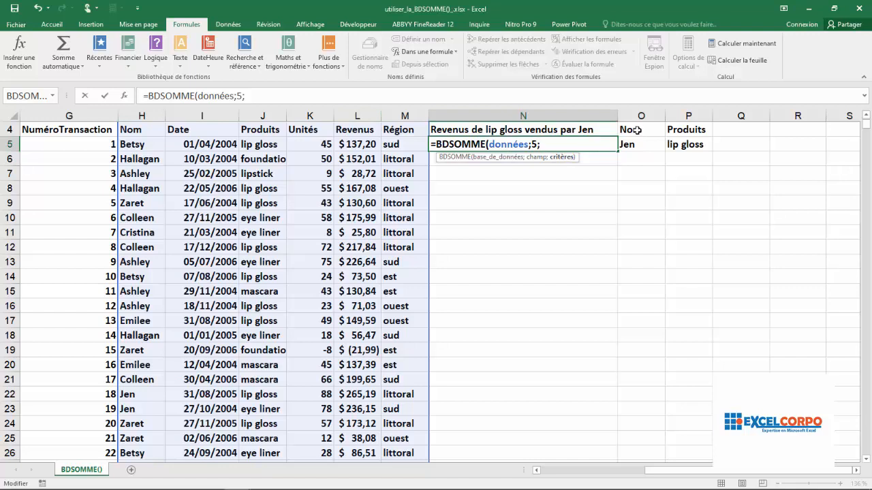
drag(635, 130, 676, 139)
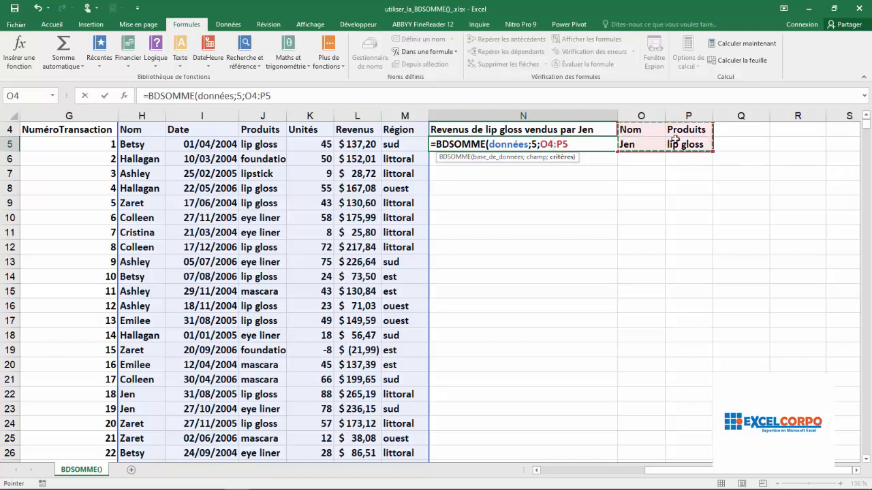
text())
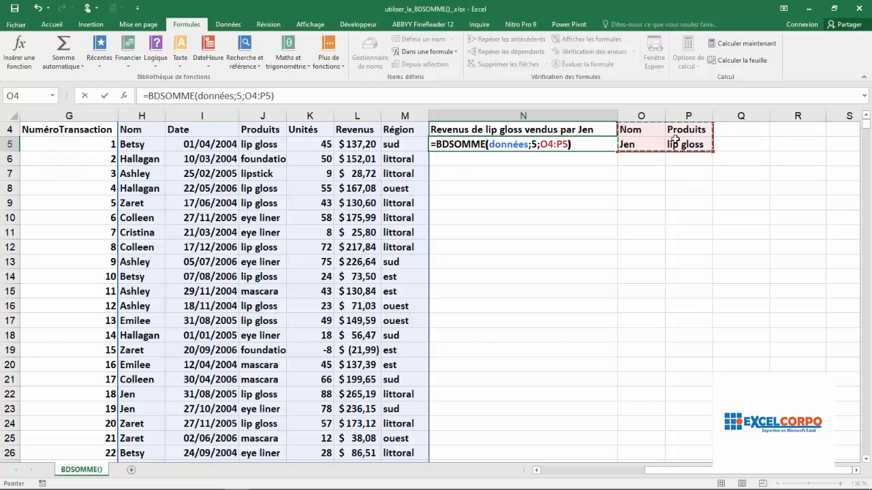
key(Return)
click(574, 144)
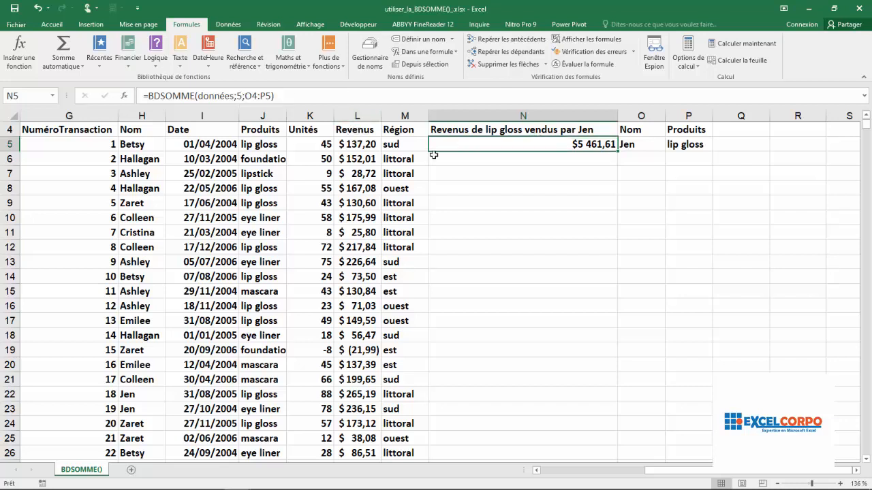
- Start a second BDSOMME formula in cell N6, below the first result
click(500, 162)
text(=)
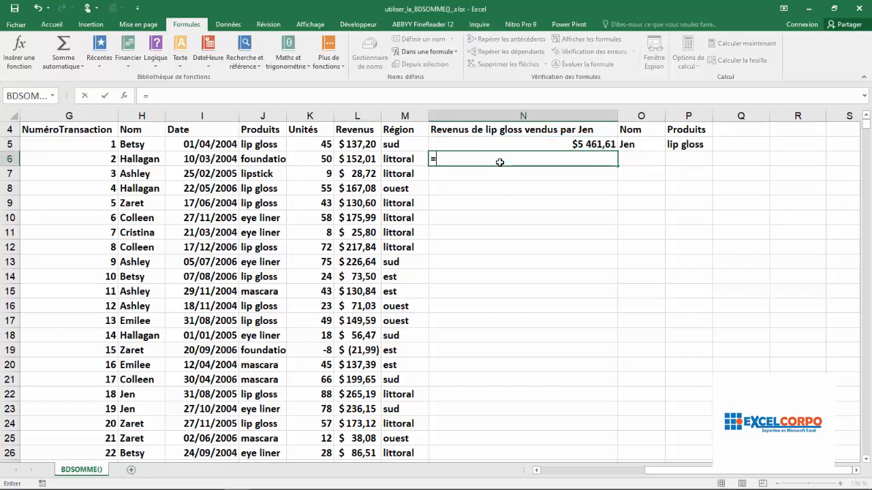
text(so)
key(BackSpace)
key(BackSpace)
key(BackSpace)
text(=s)
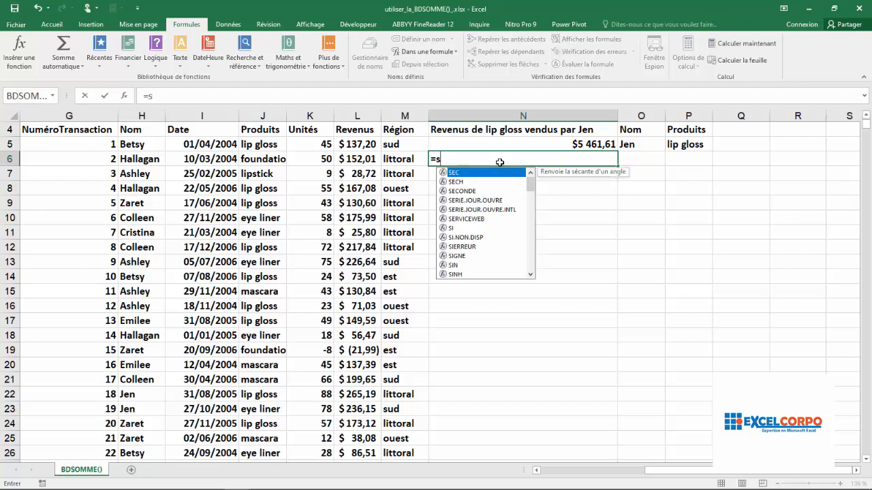
key(BackSpace)
text(bdso)
click(172, 96)
text(m)
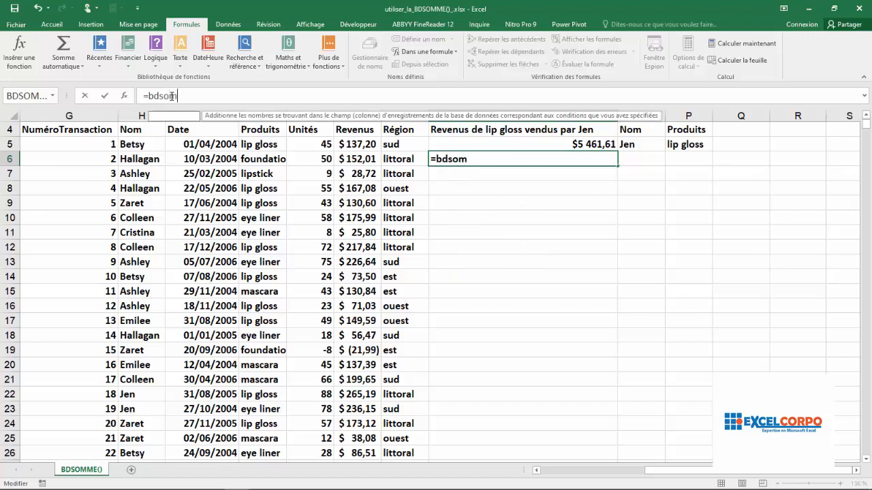
text(m)
key(Tab)
- Complete the second formula as =BDSOMME(données;"Revenus";O4:P5) in cell N6, identifying the field by its header name
click(497, 158)
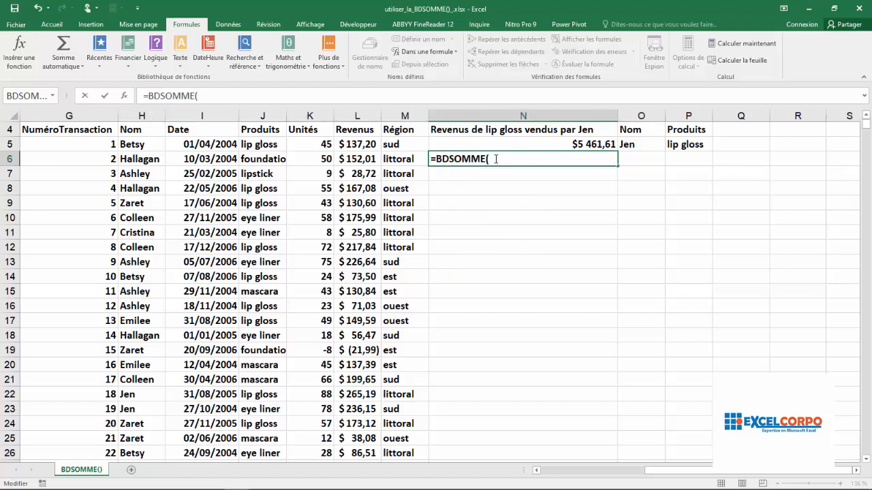
text(do)
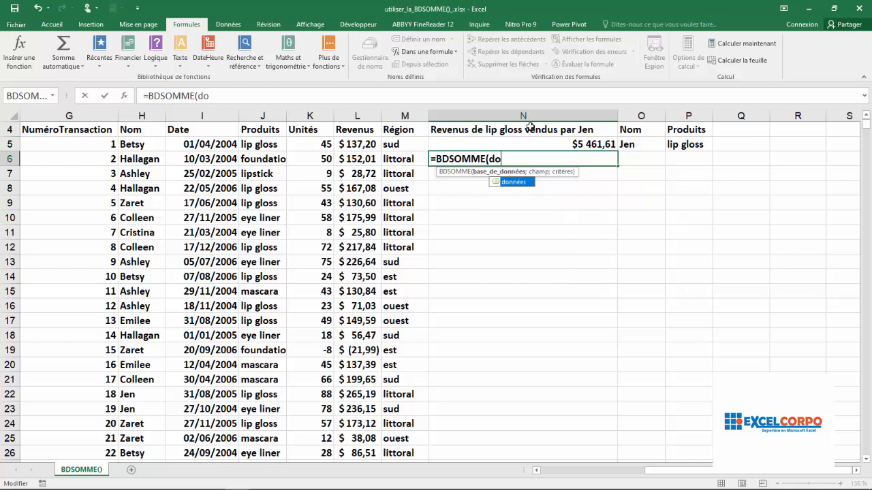
double_click(515, 182)
text(;)
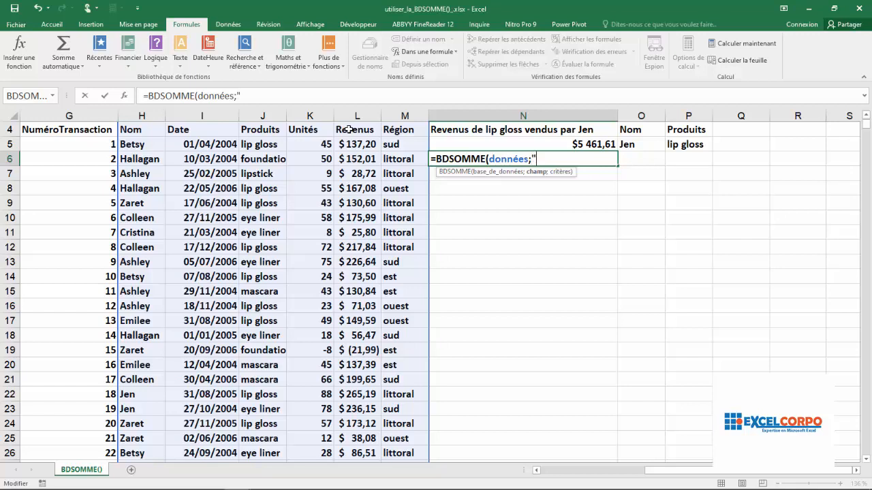
text("RE)
text(evnus)
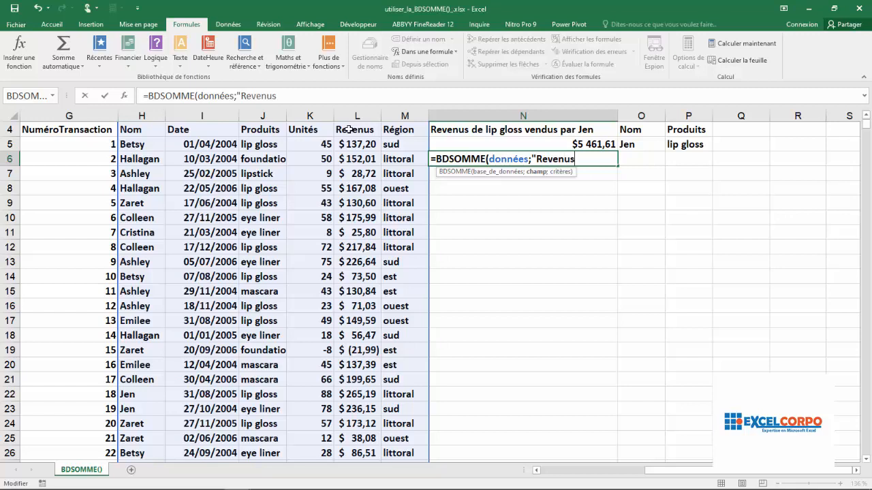
text(";)
drag(639, 130, 682, 145)
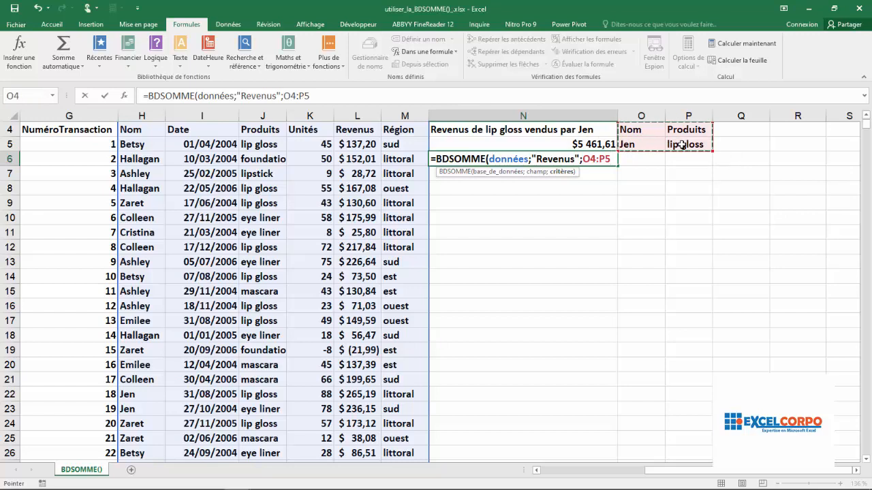
text())
key(Return)
- Compare the BDSOMME formulas in cells N5 and N6, checking how each one specifies the Champ argument
click(589, 158)
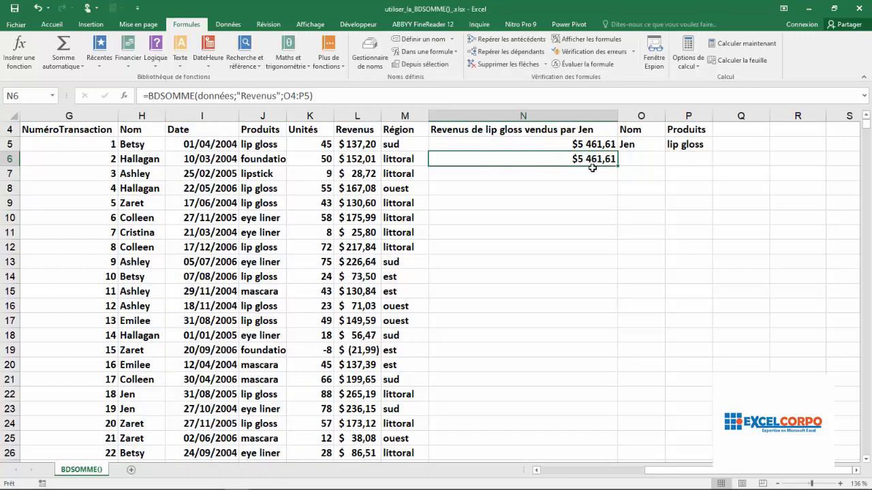
click(530, 144)
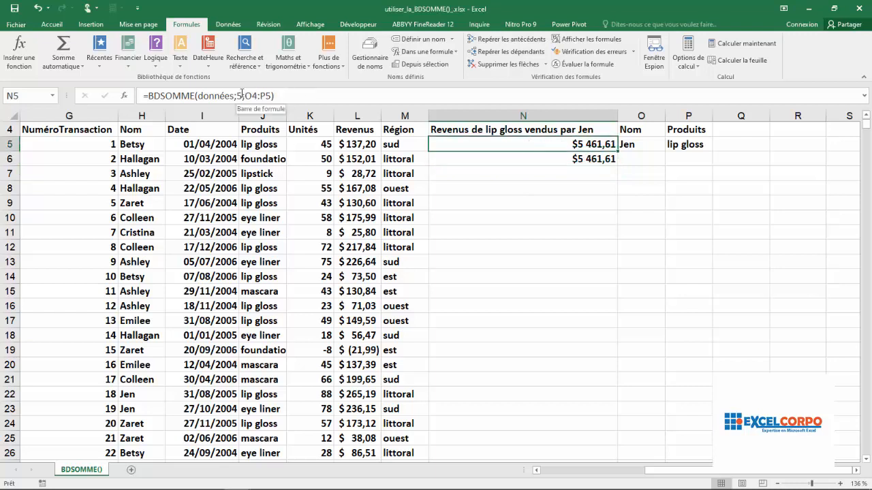
click(483, 159)
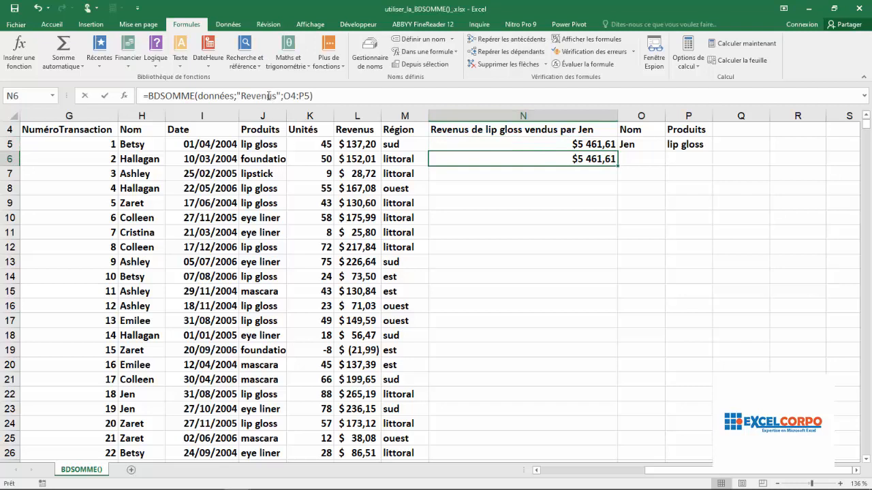
click(269, 95)
key(Return)
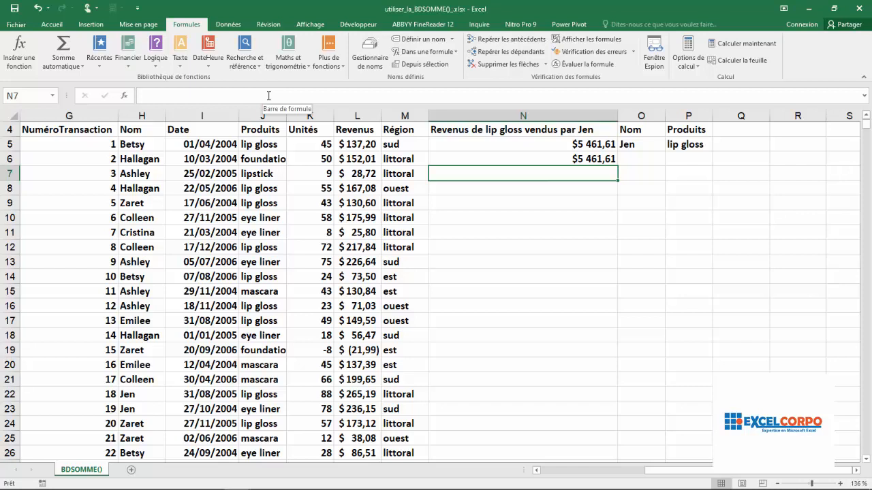
- Start a SOMME.SI.ENS formula in cell N7 with the named range Revenus as the sum range
text(=)
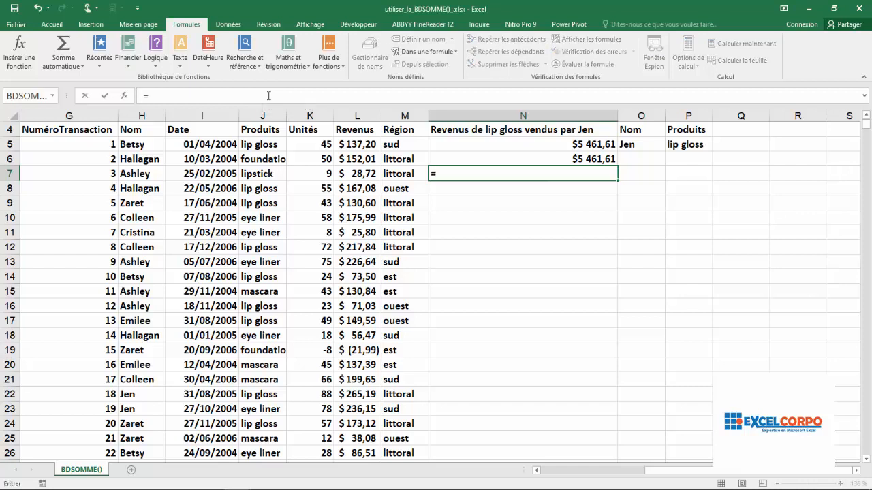
text(somm)
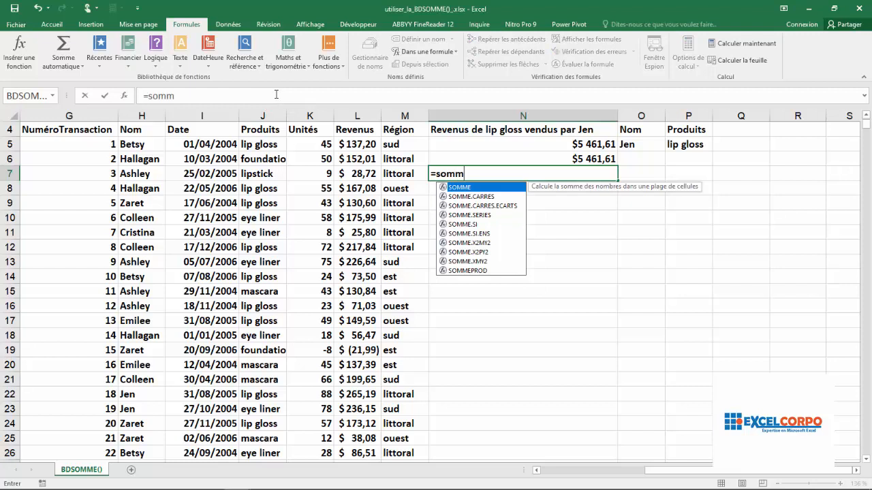
double_click(478, 234)
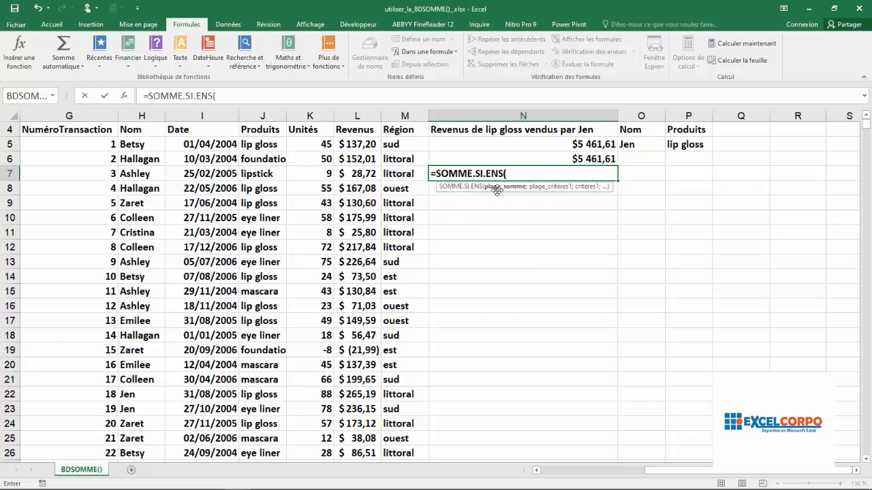
key(BackSpace)
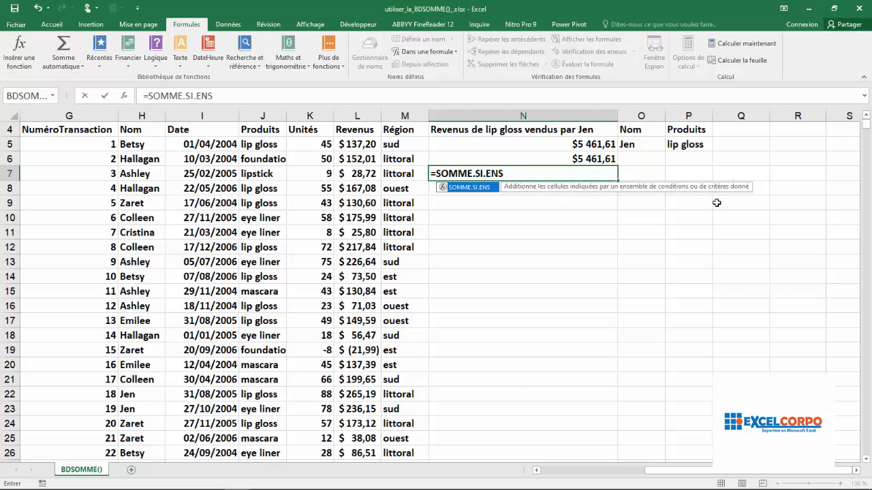
double_click(491, 188)
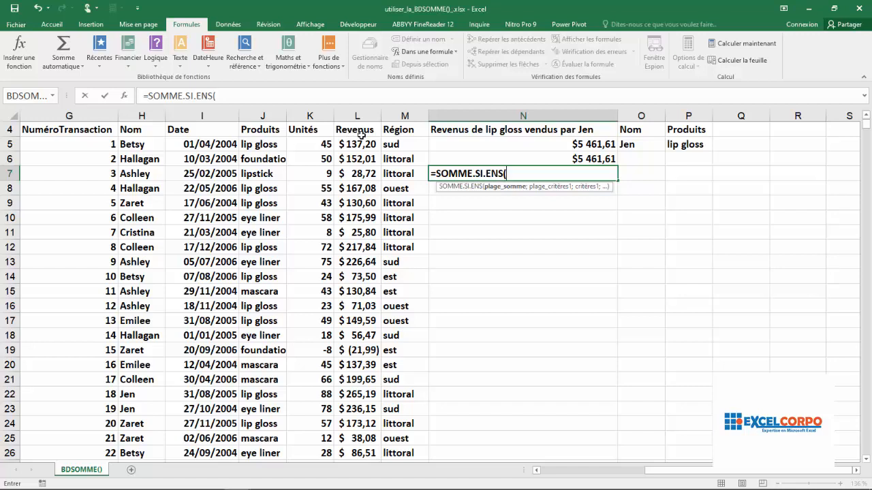
text(rev)
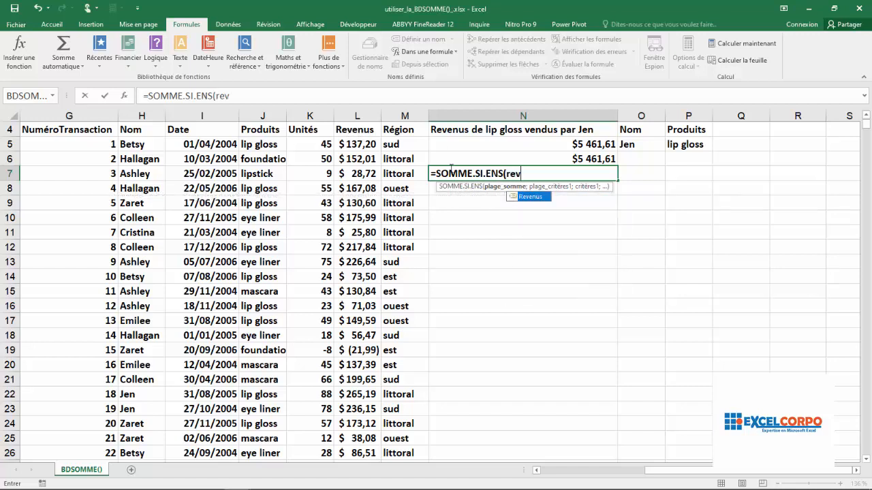
double_click(535, 197)
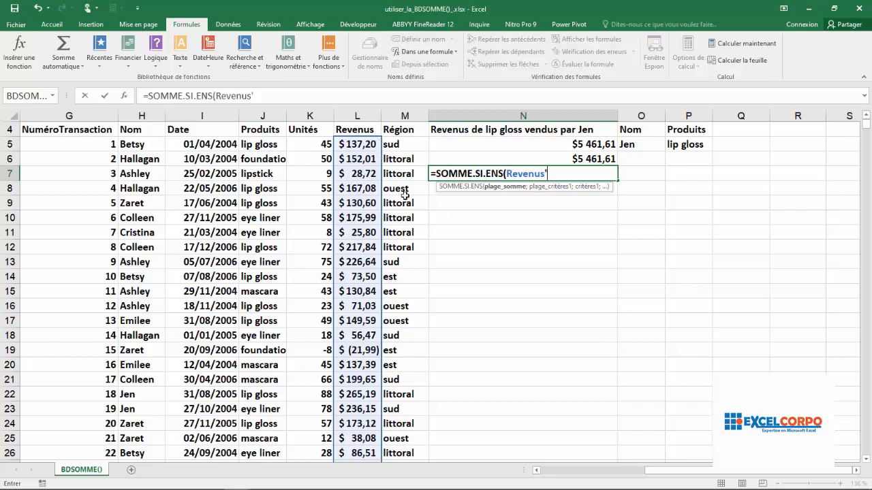
text(;)
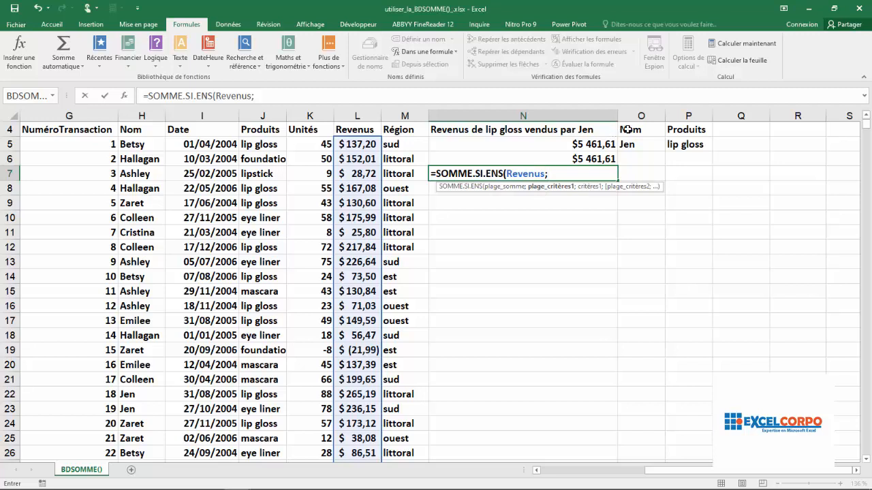
- Add the named range Nom as the first criteria range, with the seller's name in quotes as its criterion
text(no)
key(Tab)
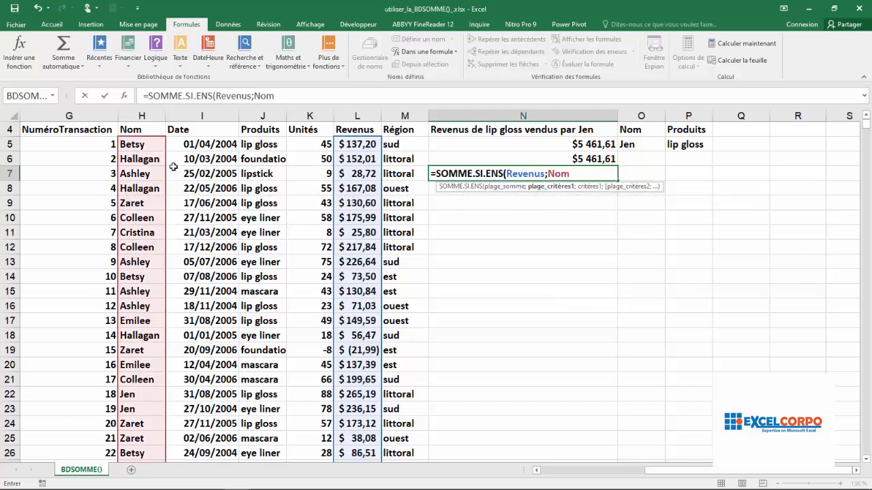
text(;)
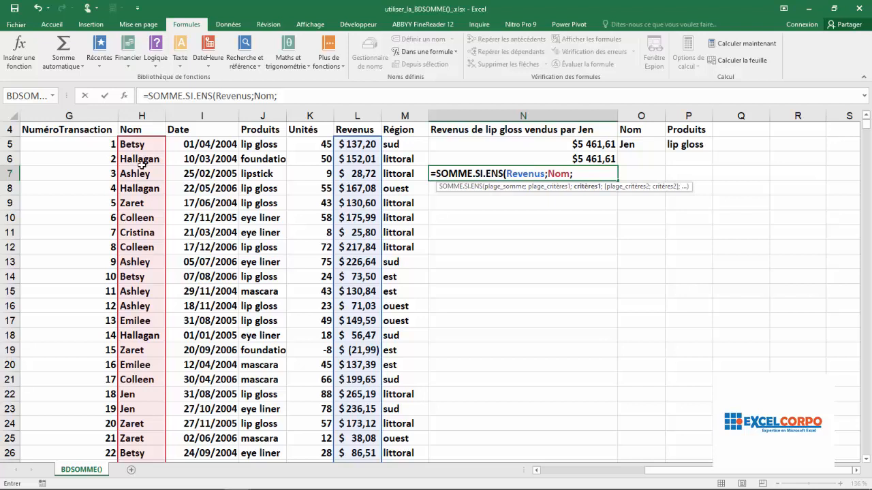
text("Jen";)
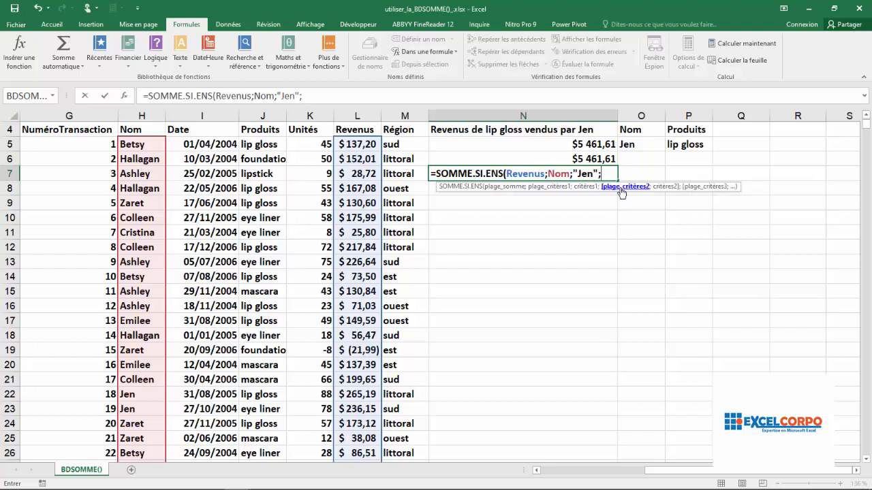
- Add the named range Produits with the criterion "lip gloss" as the second condition and complete the SOMME.SI.ENS formula
text(pre)
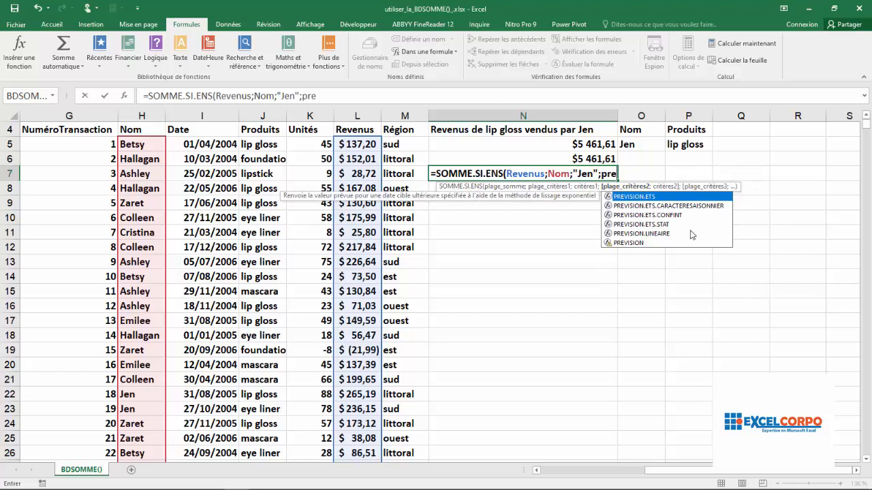
key(BackSpace)
text(od)
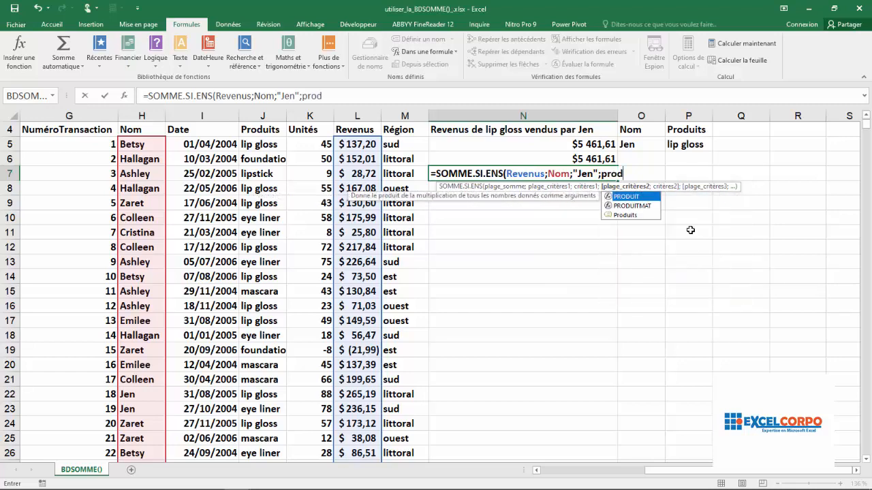
double_click(626, 215)
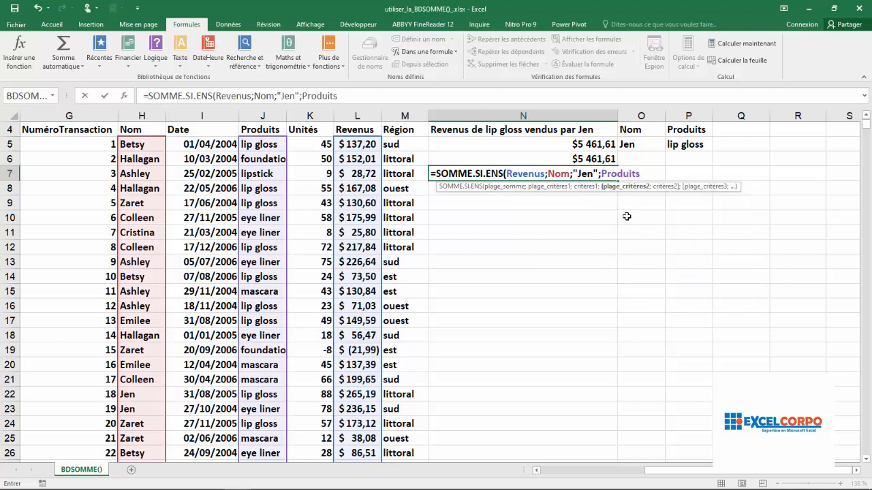
text(;")
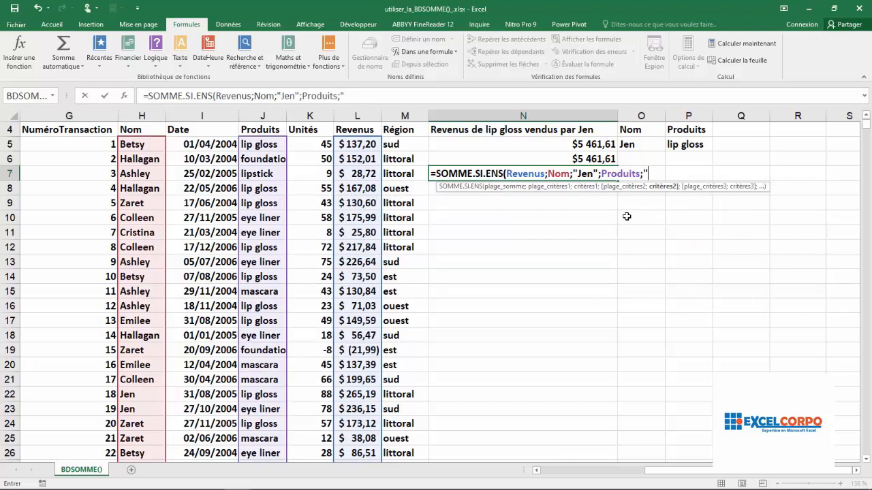
text(lip gloss"))
key(Return)
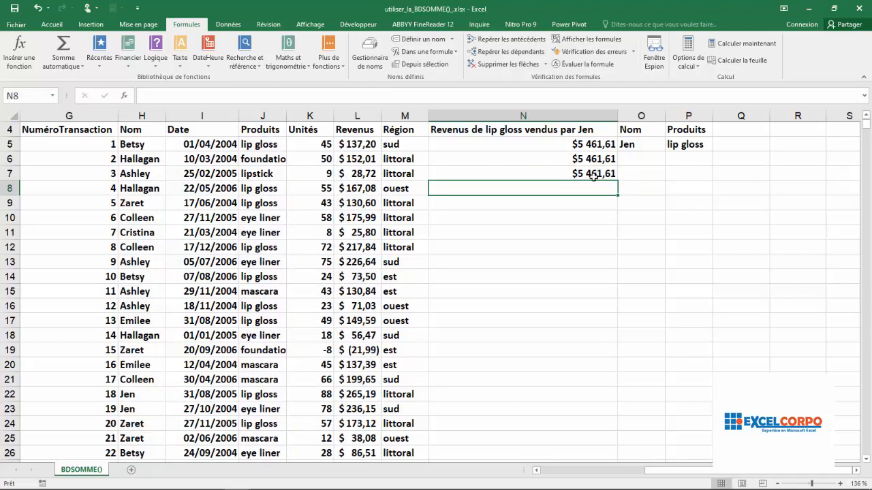
- Review the SOMME.SI.ENS formula in cell N7 and compare its result with the two BDSOMME results above
click(583, 174)
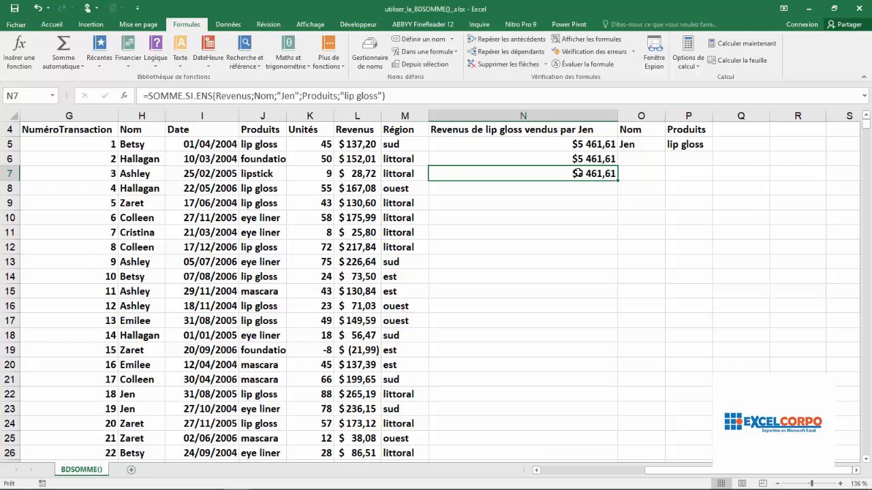
click(641, 177)
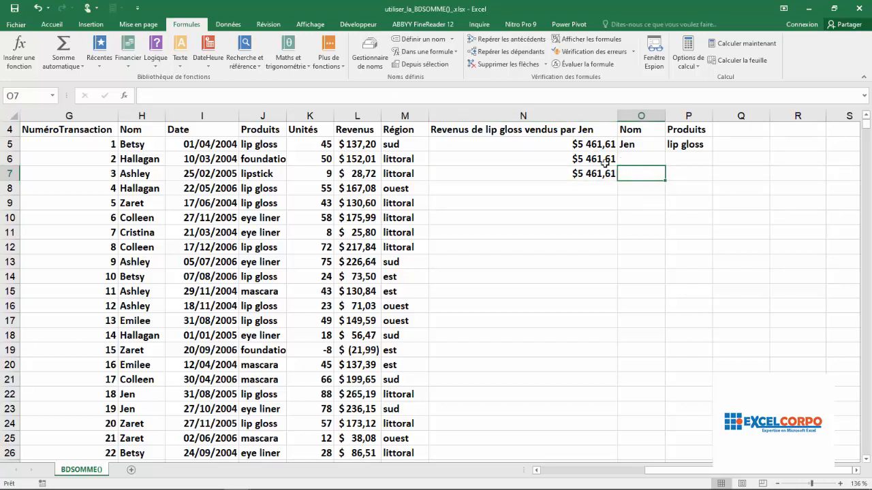
click(534, 229)
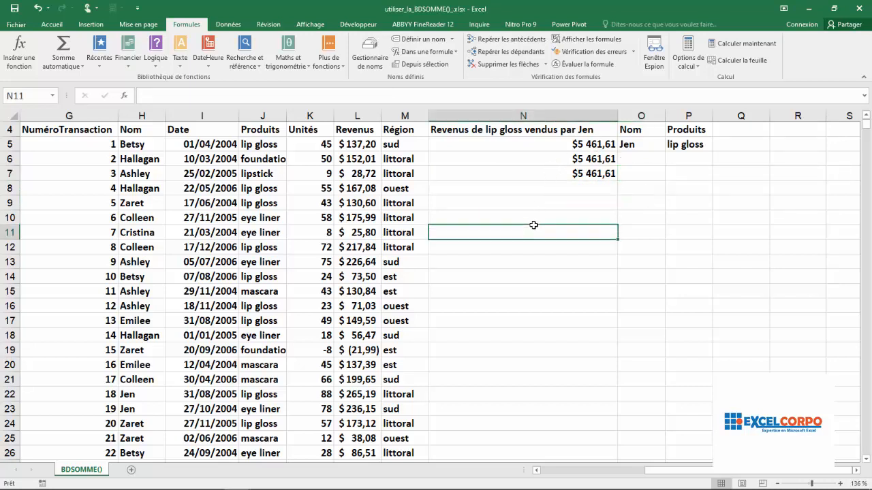
click(577, 173)
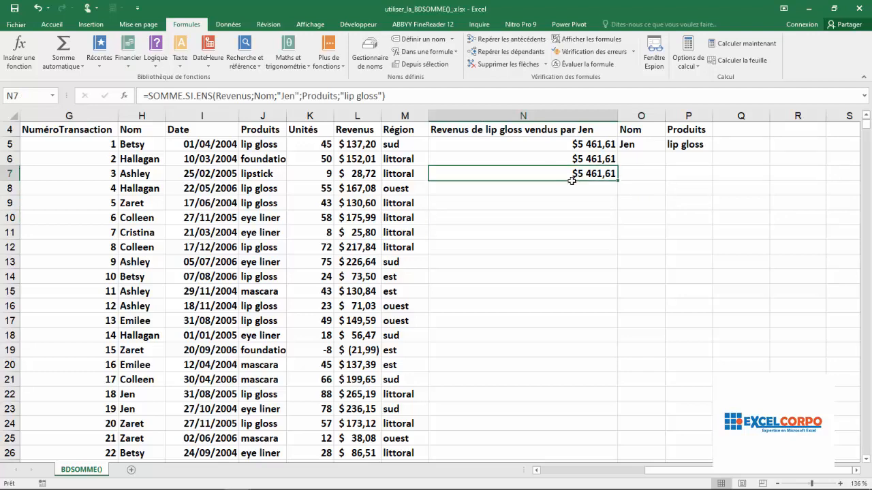
click(542, 209)
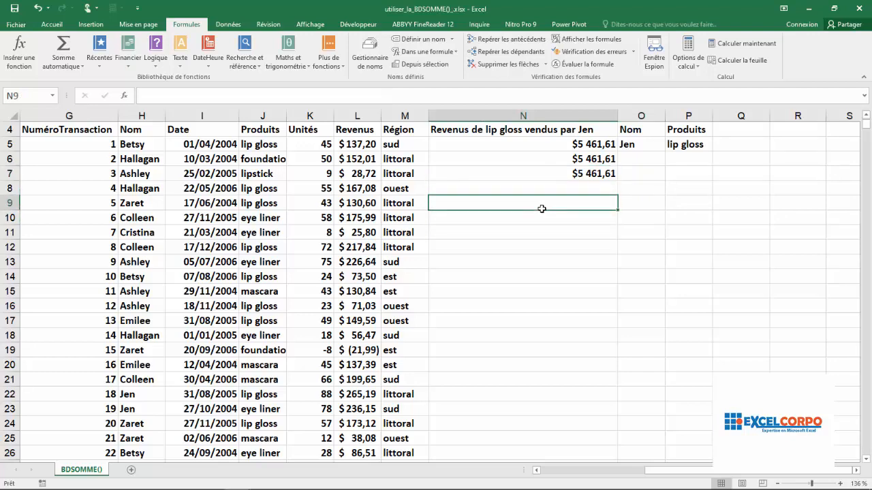